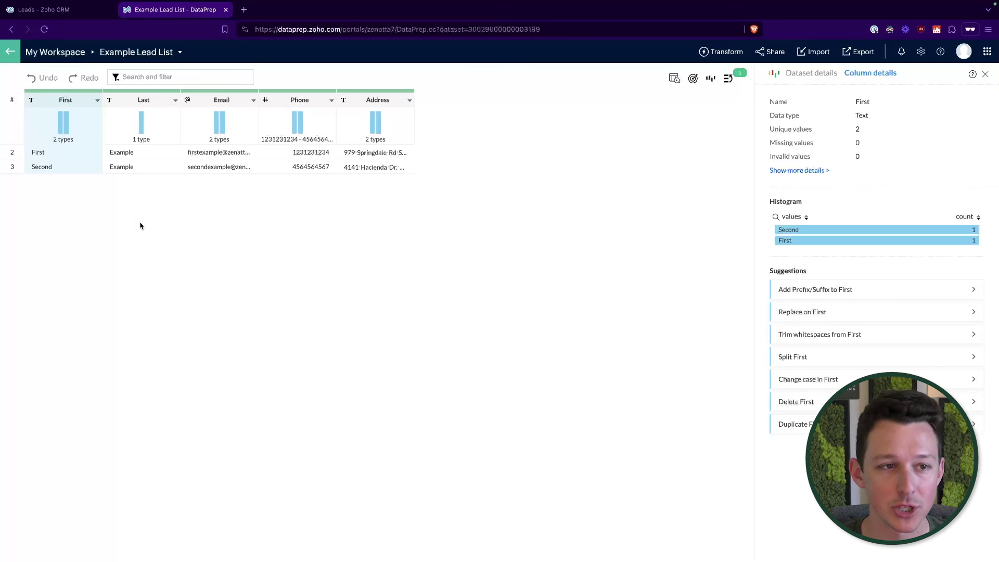
Step: Review the column details of the Phone and Address columns in the Example Lead List dataset
{"action": "left_click", "coordinate": [183, 211]}
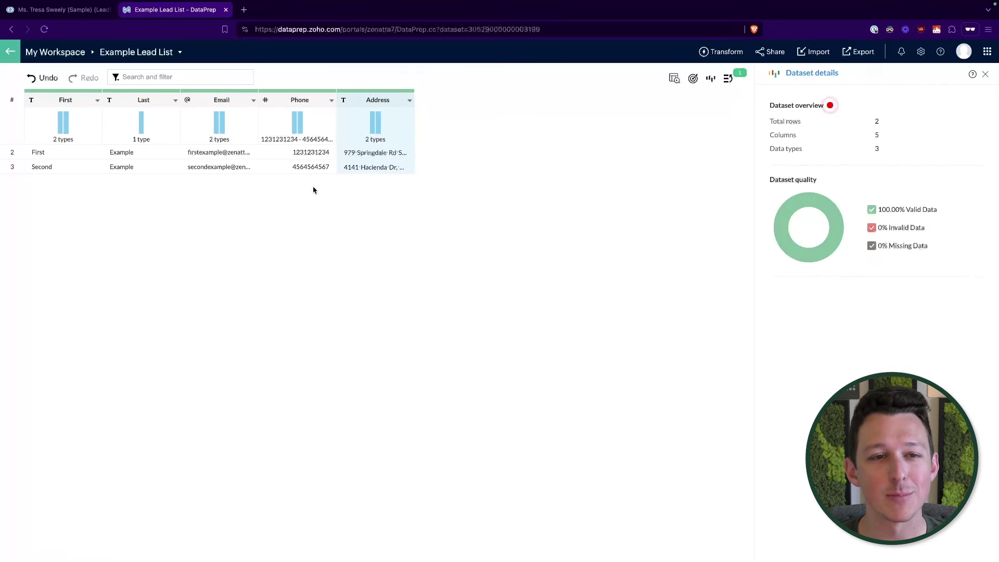
{"action": "left_click", "coordinate": [310, 104]}
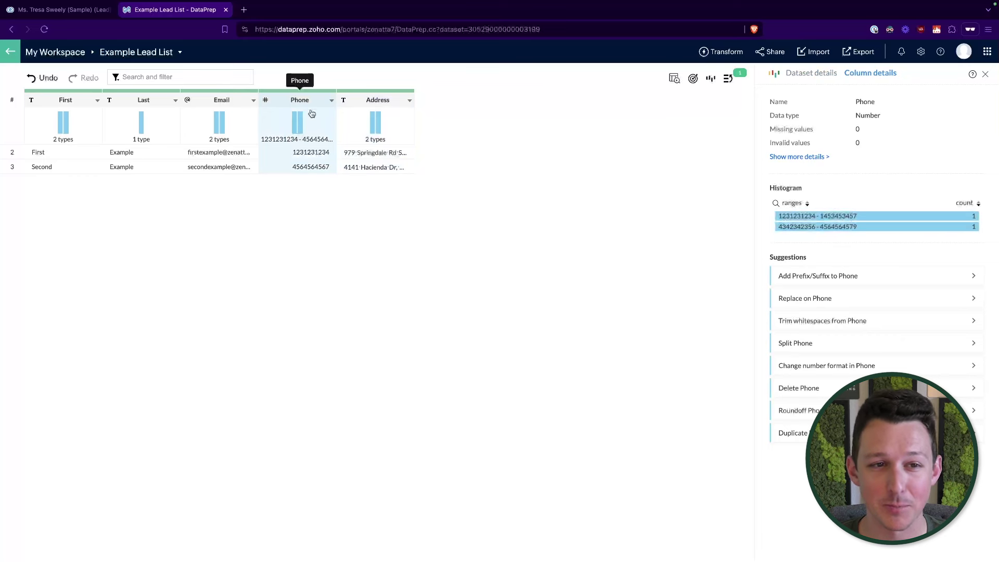
{"action": "left_click", "coordinate": [392, 103]}
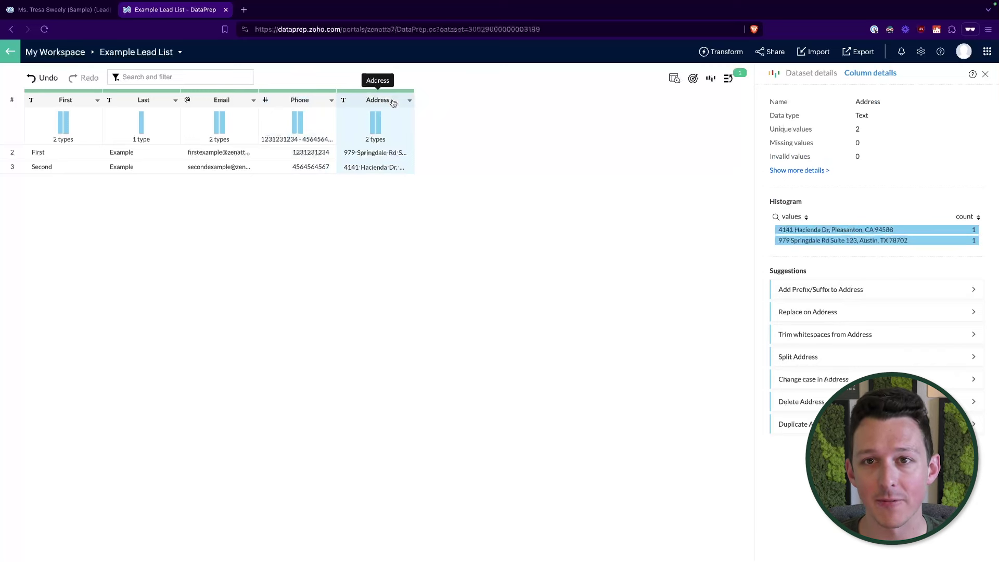
Step: Switch to the Zoho CRM lead record, examine how its Address Information is divided into fields, and return to DataPrep
{"action": "left_click", "coordinate": [52, 11]}
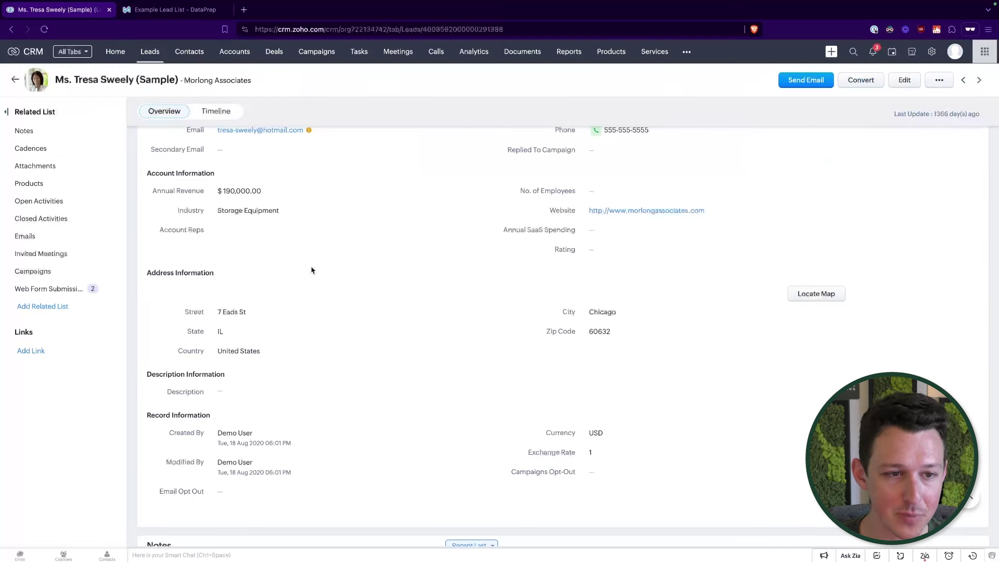
{"action": "scroll", "coordinate": [272, 274], "scroll_direction": "down", "scroll_amount": 1}
{"action": "left_click_drag", "start_coordinate": [145, 201], "coordinate": [510, 286]}
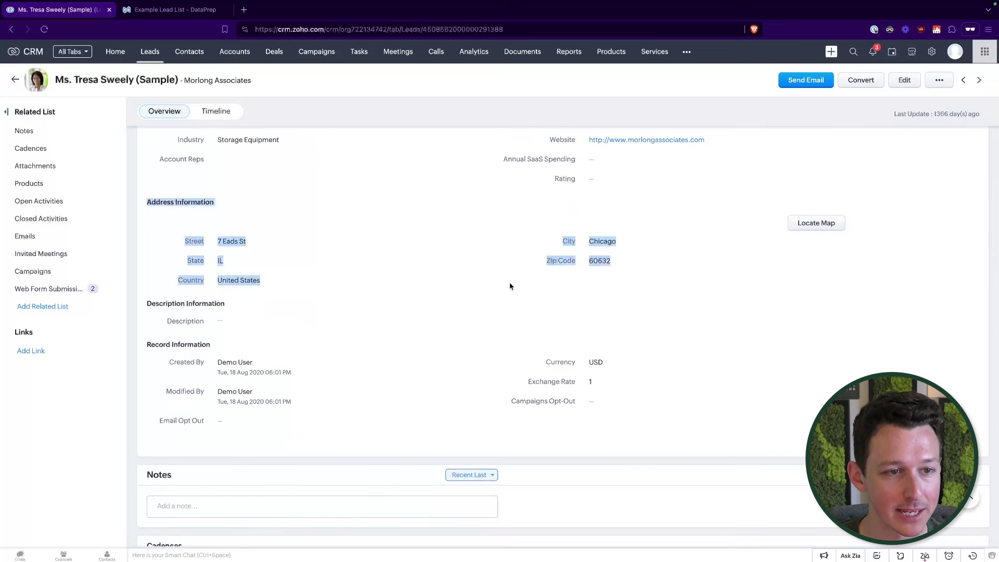
{"action": "left_click", "coordinate": [510, 286]}
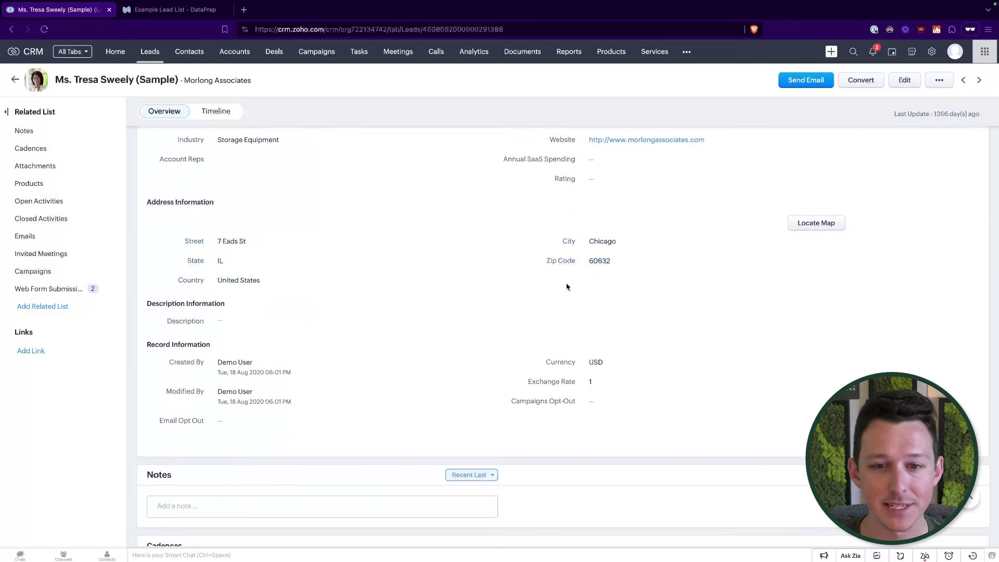
{"action": "left_click", "coordinate": [179, 10]}
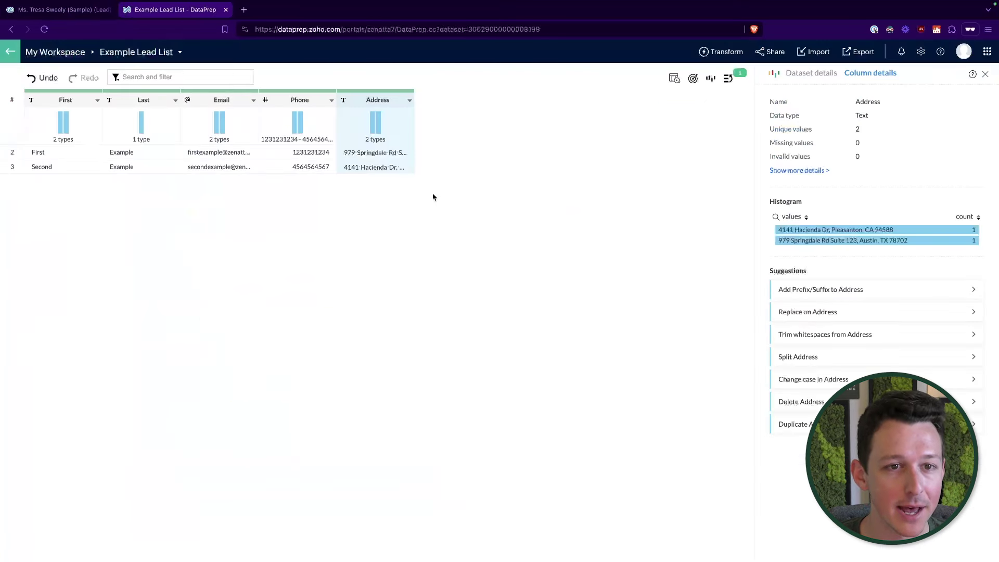
Step: Trim whitespaces from the Address column and widen it to show the full addresses
{"action": "left_click_drag", "start_coordinate": [414, 99], "coordinate": [545, 99]}
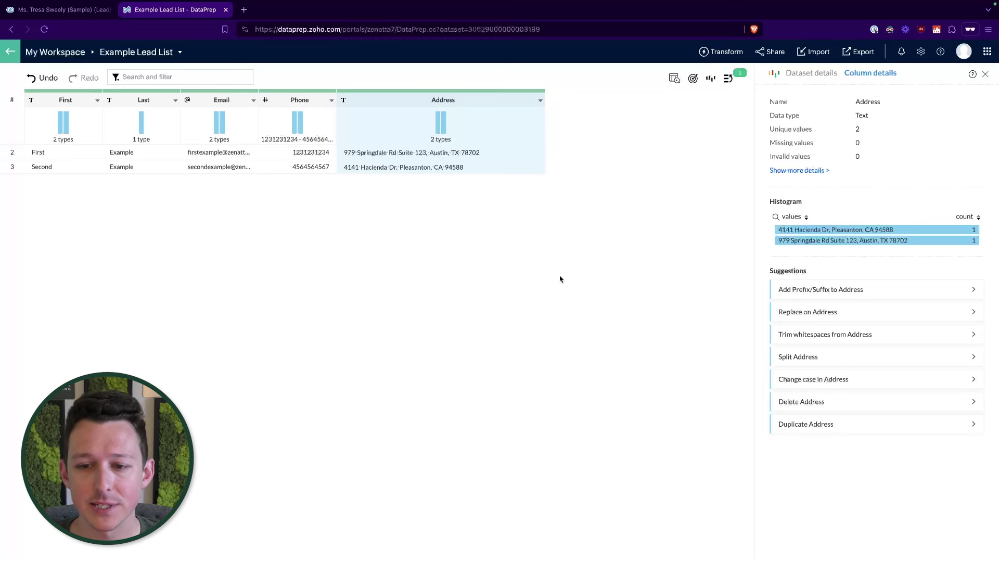
{"action": "left_click", "coordinate": [844, 334]}
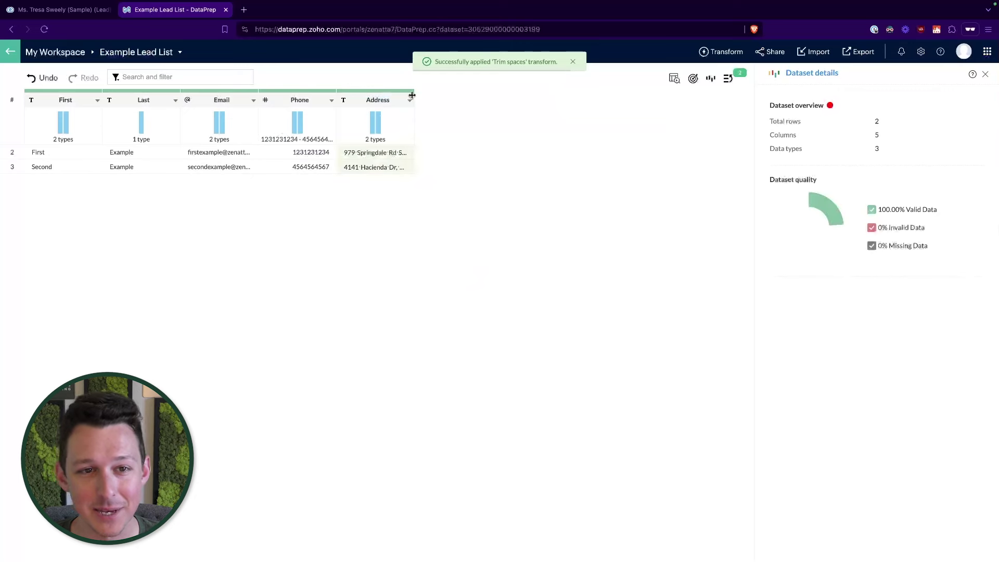
{"action": "double_click", "coordinate": [412, 95]}
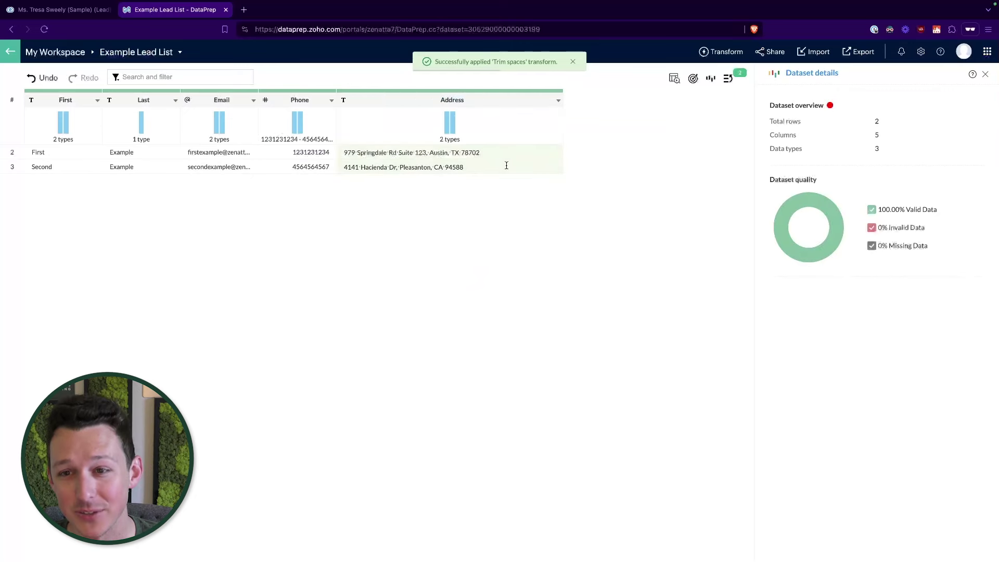
{"action": "left_click", "coordinate": [508, 106]}
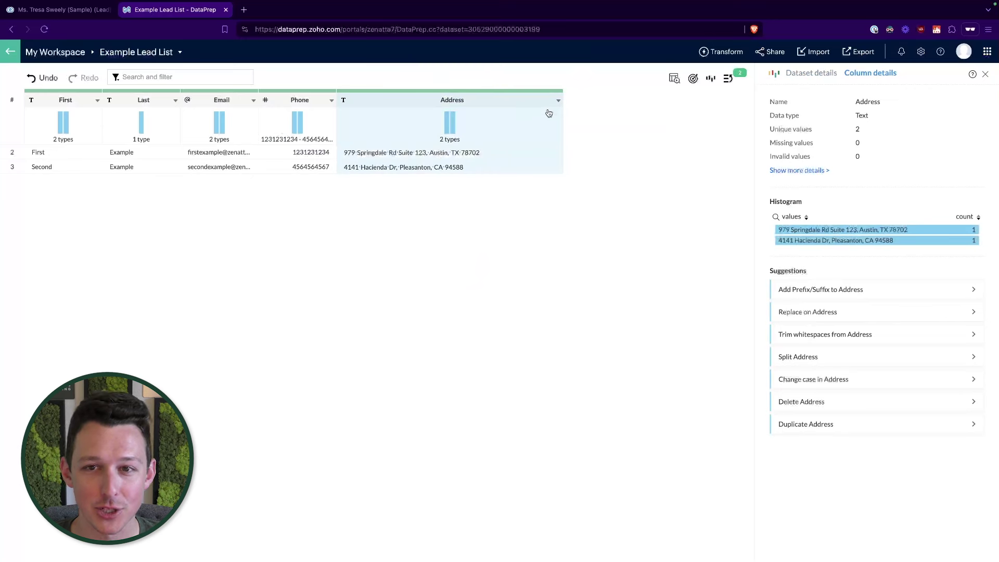
{"action": "left_click", "coordinate": [728, 80]}
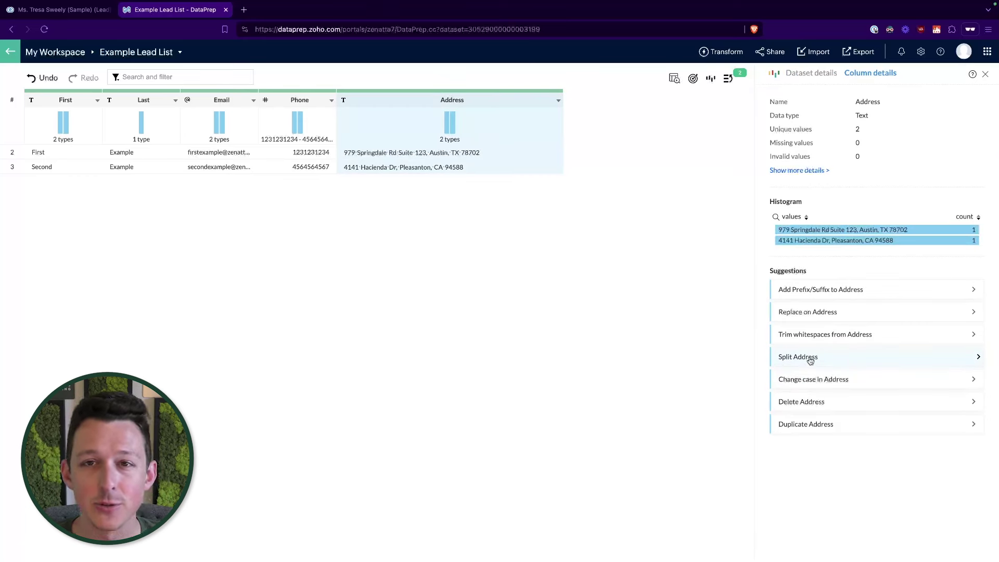
Step: Set up a delimiter split of the Address column using a comma, and widen the two preview columns
{"action": "left_click", "coordinate": [810, 360]}
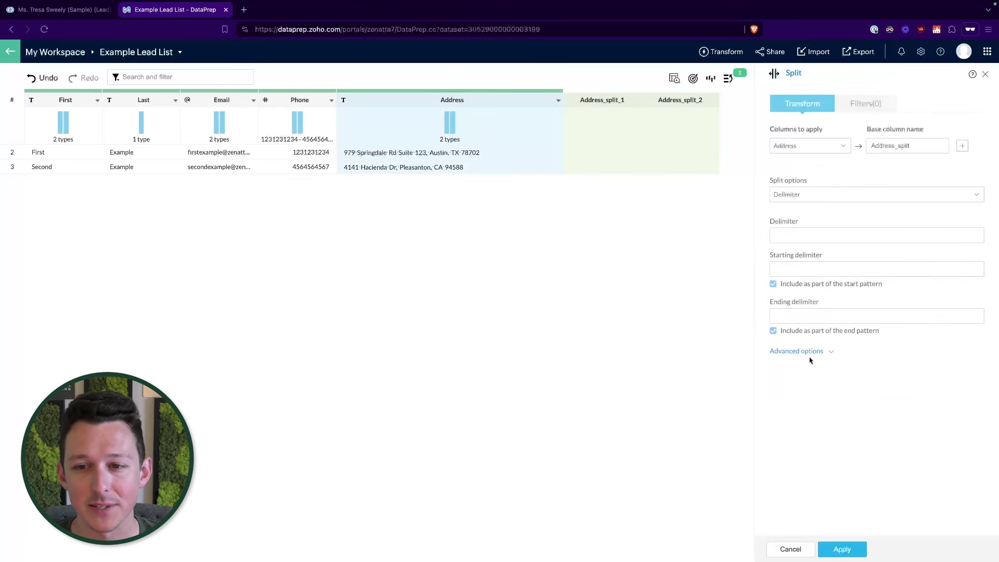
{"action": "left_click", "coordinate": [817, 194]}
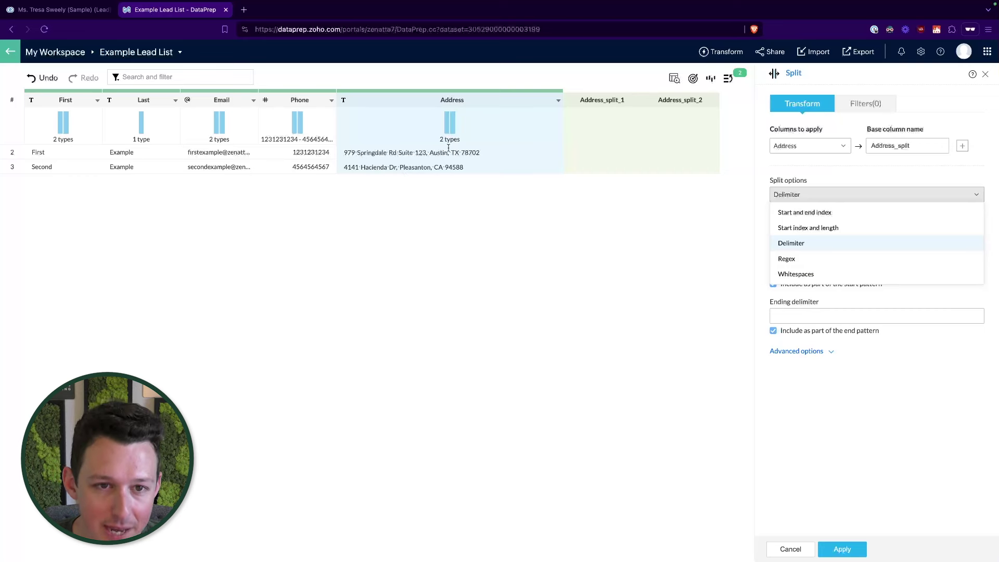
{"action": "left_click", "coordinate": [789, 243]}
{"action": "left_click", "coordinate": [789, 234]}
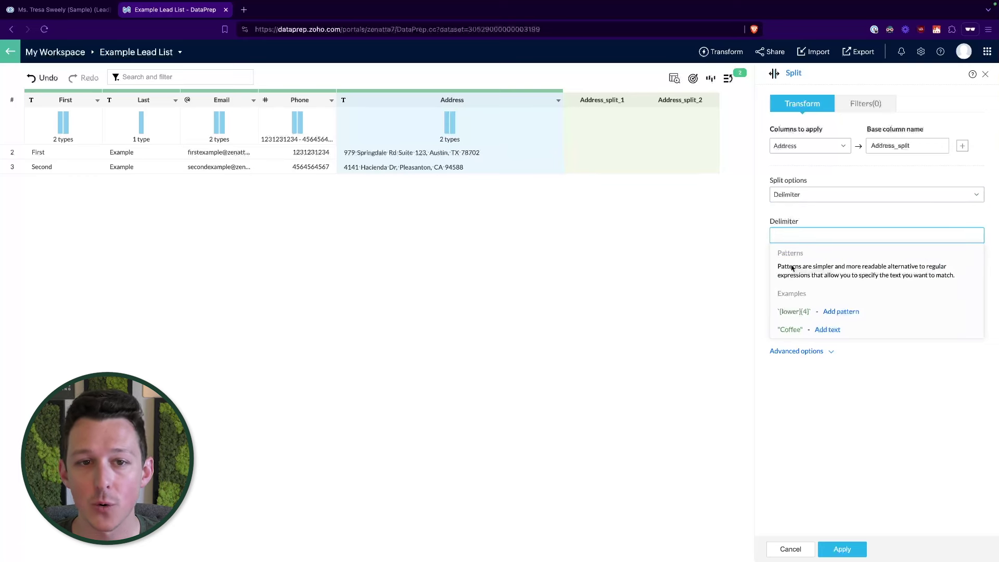
{"action": "type", "text": ","}
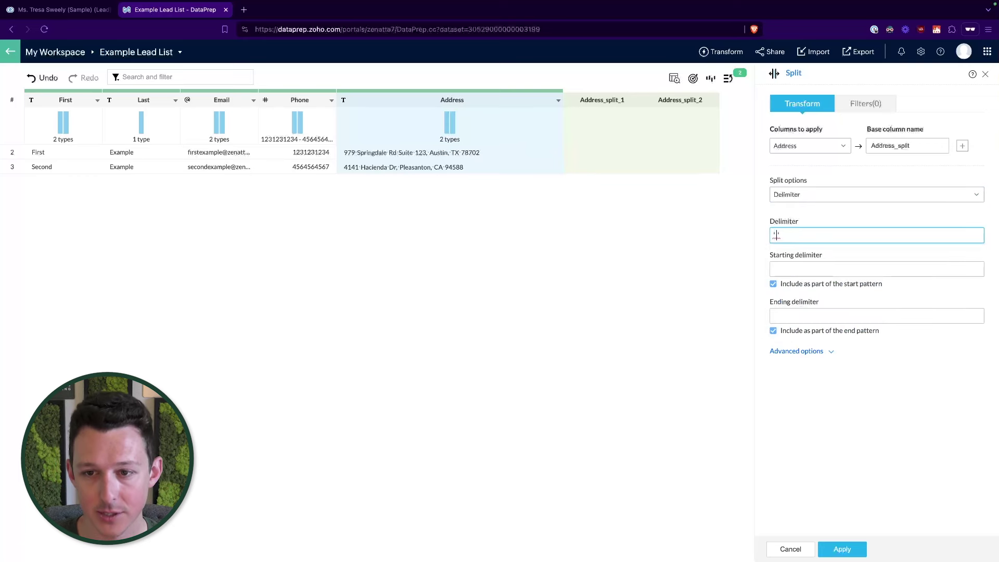
{"action": "type", "text": ","}
{"action": "left_click", "coordinate": [817, 224]}
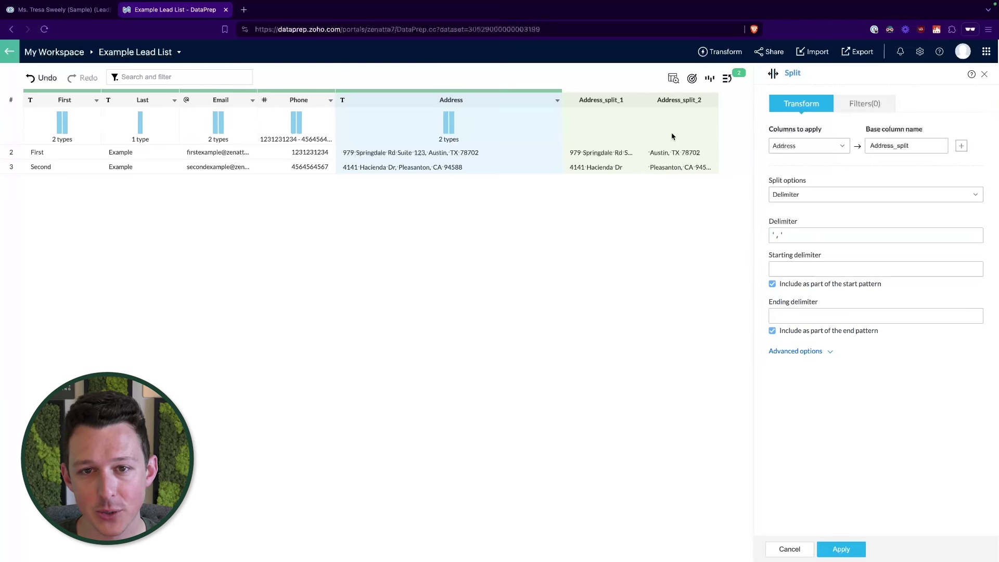
{"action": "left_click_drag", "start_coordinate": [718, 100], "coordinate": [740, 100]}
{"action": "left_click_drag", "start_coordinate": [640, 101], "coordinate": [650, 100]}
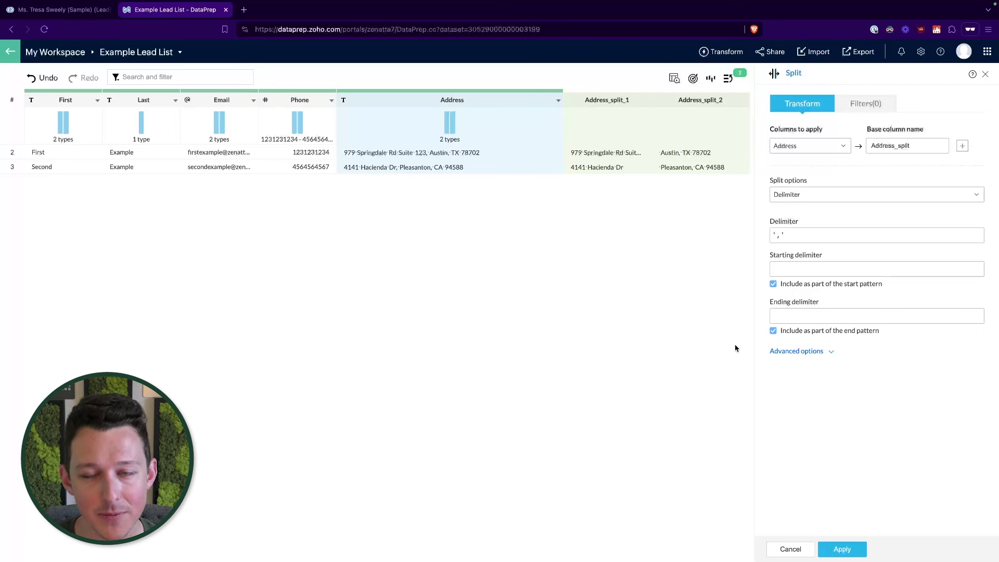
Step: Set the number of matches to split to 3 and apply the Address split
{"action": "left_click", "coordinate": [830, 354]}
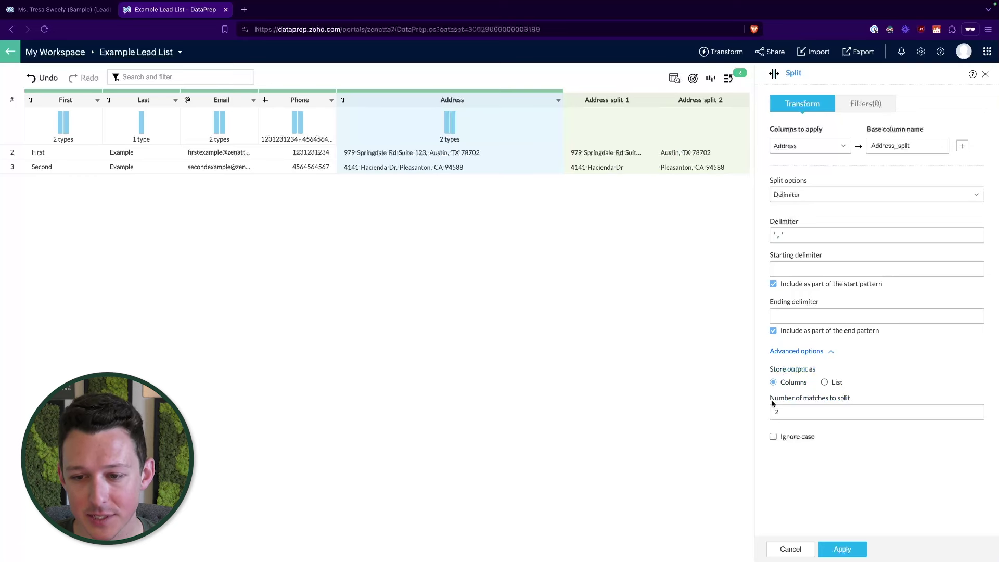
{"action": "left_click_drag", "start_coordinate": [772, 403], "coordinate": [875, 404]}
{"action": "left_click", "coordinate": [877, 397]}
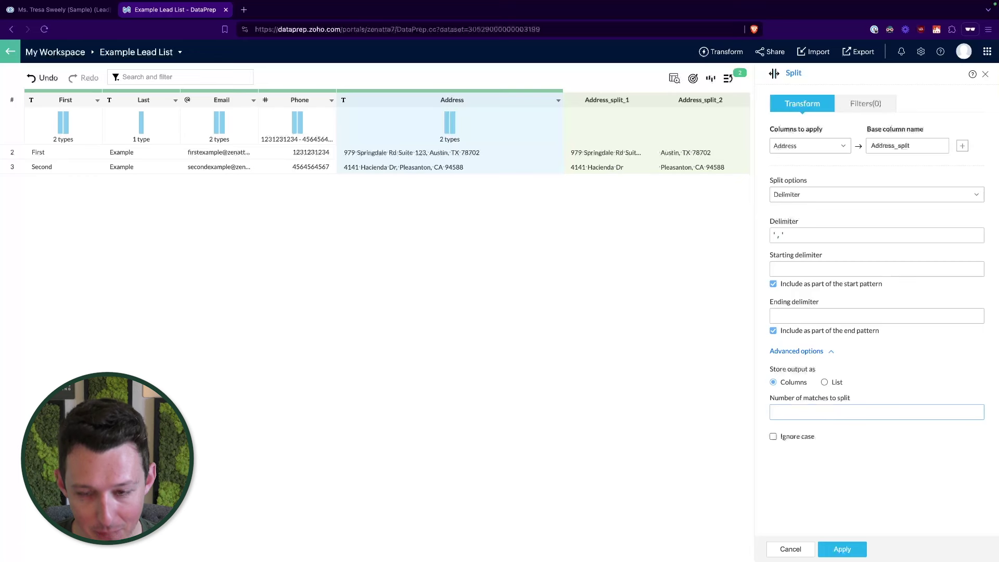
{"action": "type", "text": "3"}
{"action": "scroll", "coordinate": [660, 185], "scroll_direction": "right", "scroll_amount": 2}
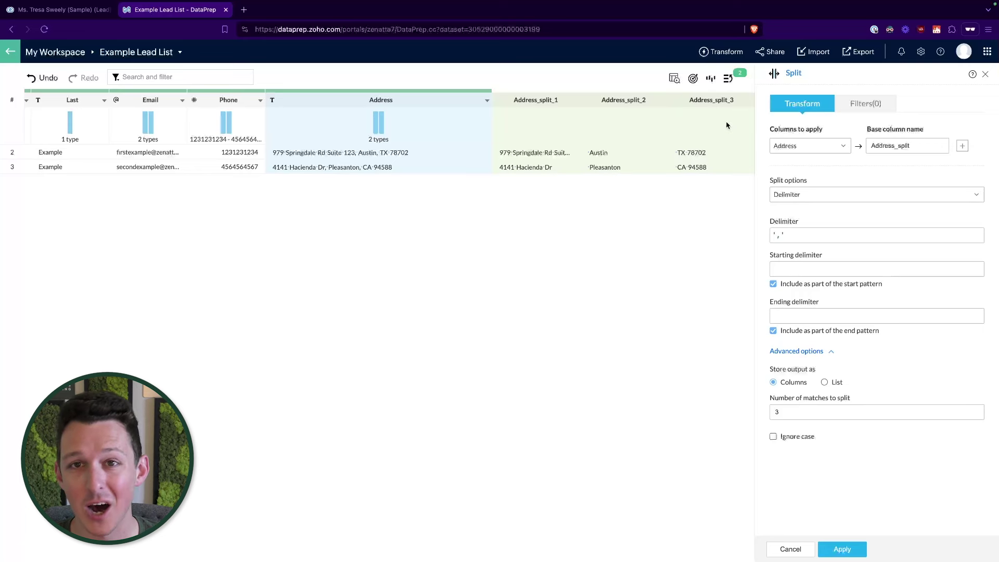
{"action": "left_click", "coordinate": [841, 548]}
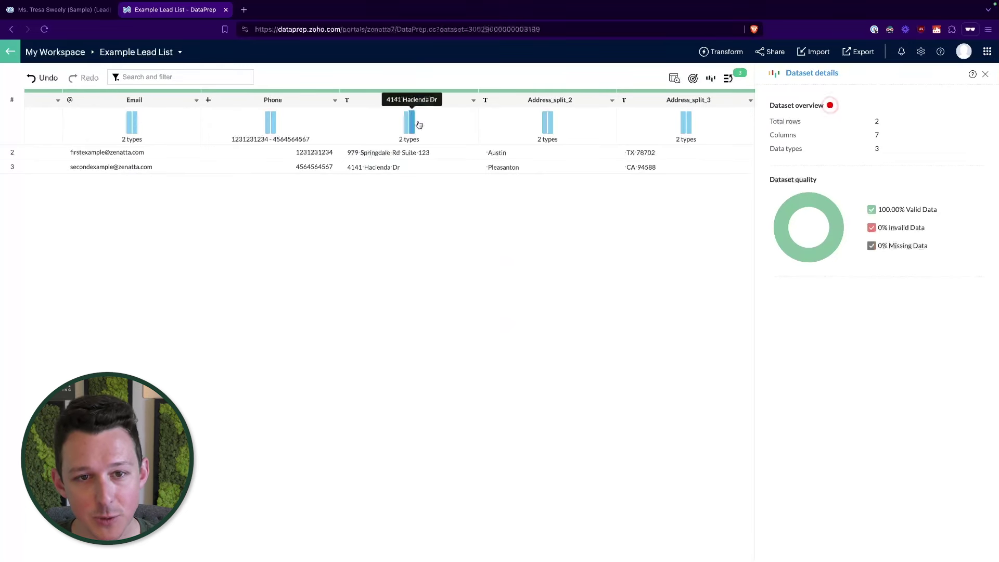
Step: Examine the transform suggestions for the leading space in the first Address_split_2 value, and dismiss them
{"action": "left_click_drag", "start_coordinate": [485, 153], "coordinate": [490, 154]}
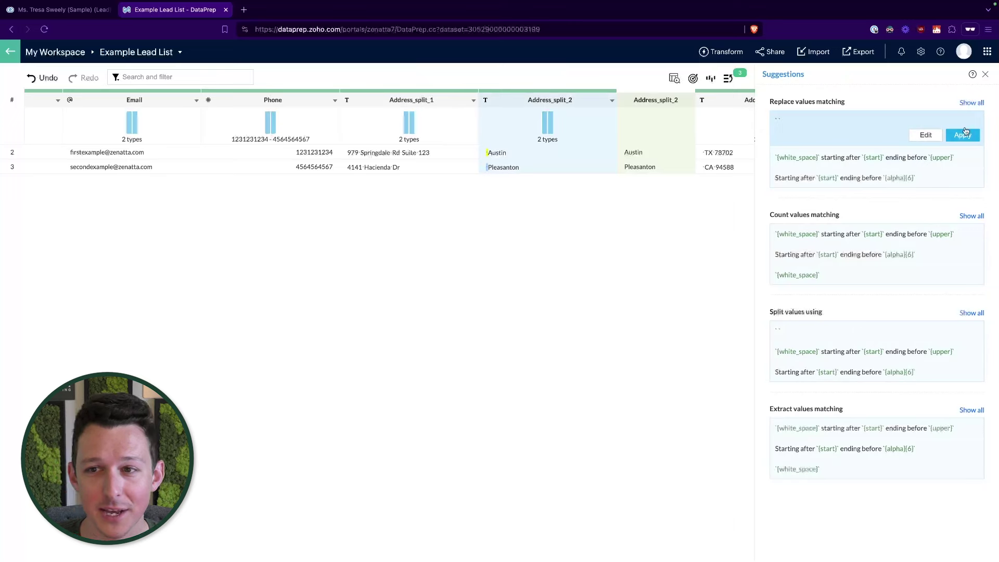
{"action": "left_click", "coordinate": [985, 76]}
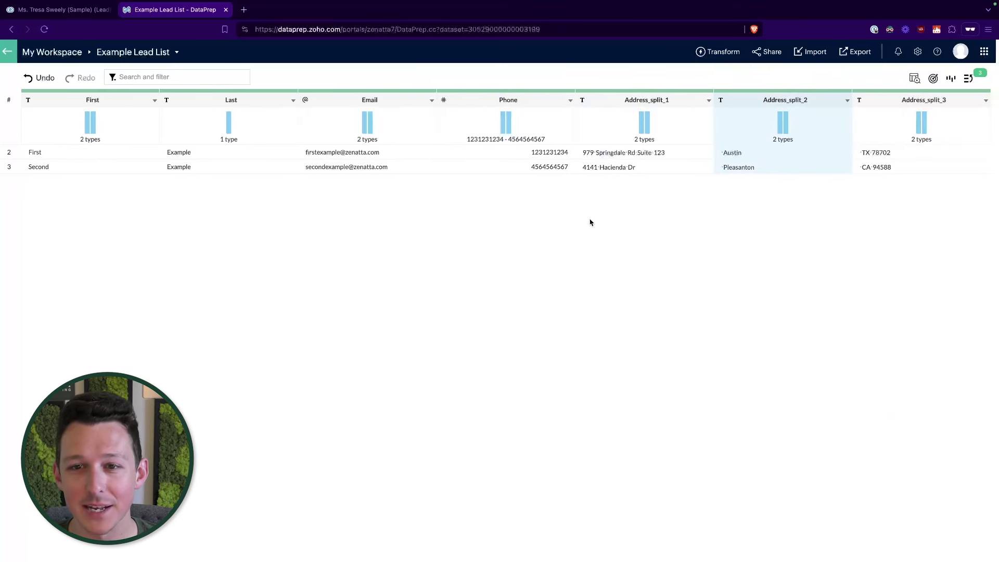
{"action": "left_click", "coordinate": [677, 103]}
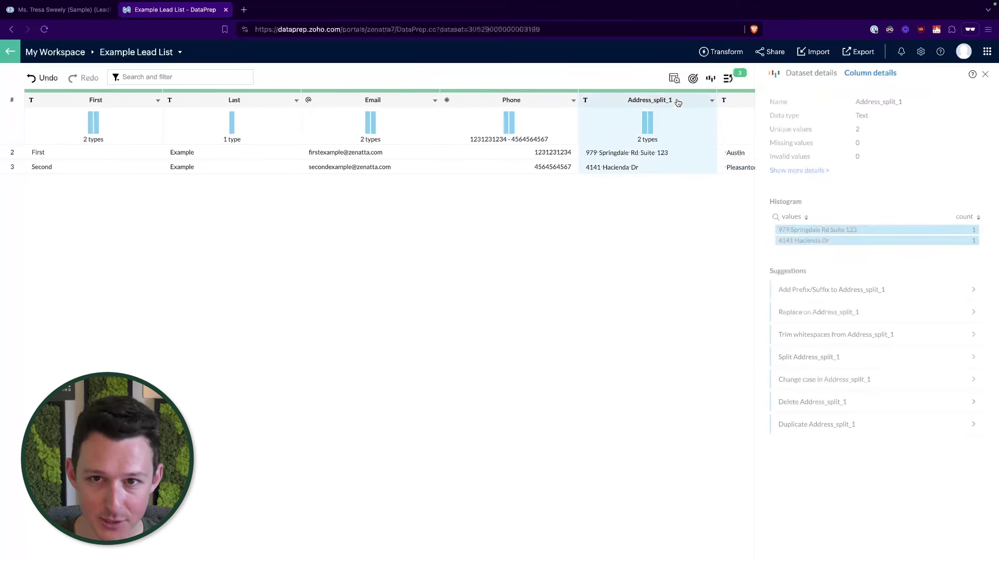
{"action": "left_click", "coordinate": [985, 74]}
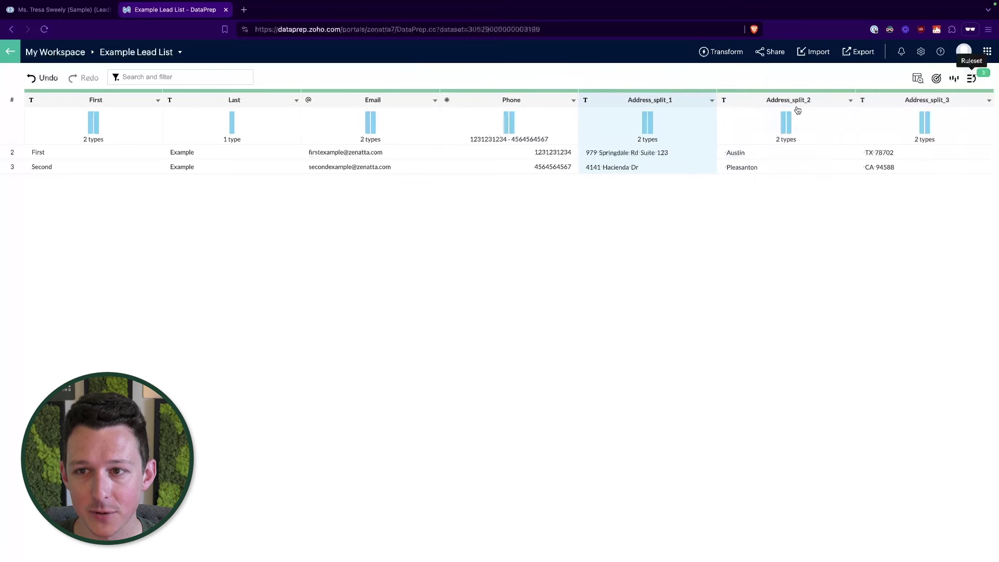
Step: Trim leading and trailing whitespaces from the Address_split_1, Address_split_2 and Address_split_3 columns together
{"action": "left_click", "coordinate": [890, 103]}
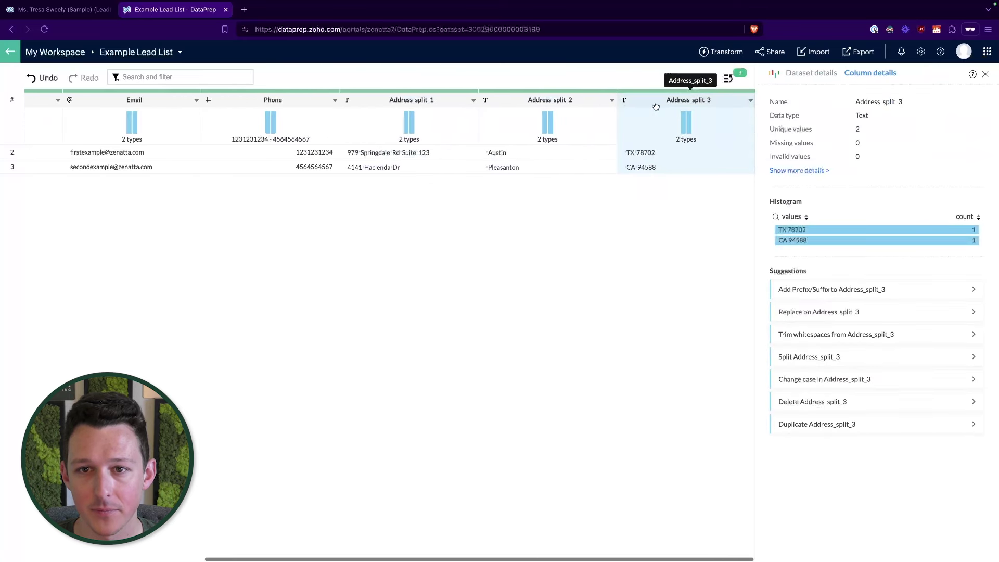
{"action": "left_click", "coordinate": [584, 103]}
{"action": "left_click", "coordinate": [449, 111]}
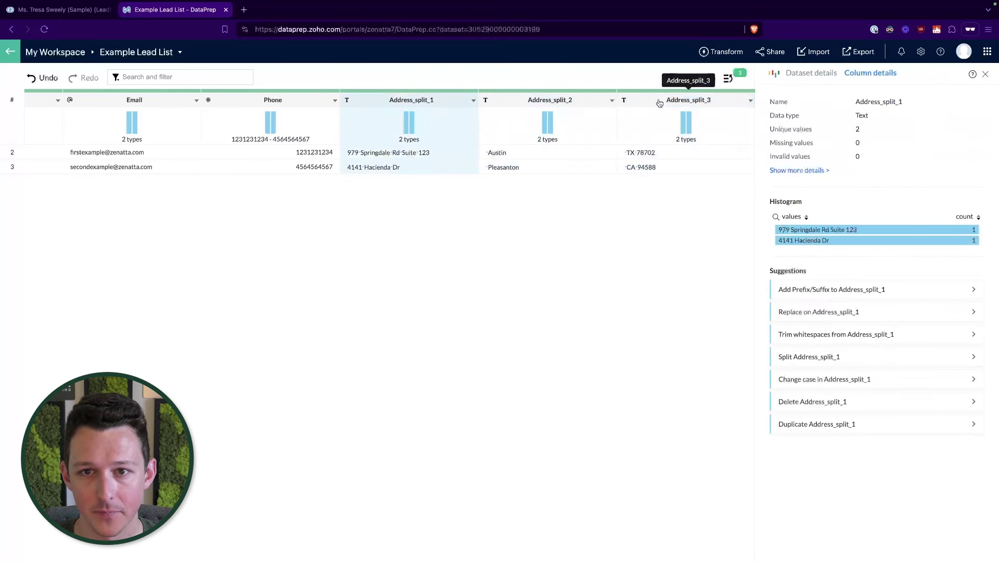
{"action": "left_click", "coordinate": [831, 340]}
{"action": "left_click", "coordinate": [865, 145]}
{"action": "left_click", "coordinate": [822, 179]}
{"action": "left_click", "coordinate": [828, 195]}
{"action": "left_click", "coordinate": [919, 115]}
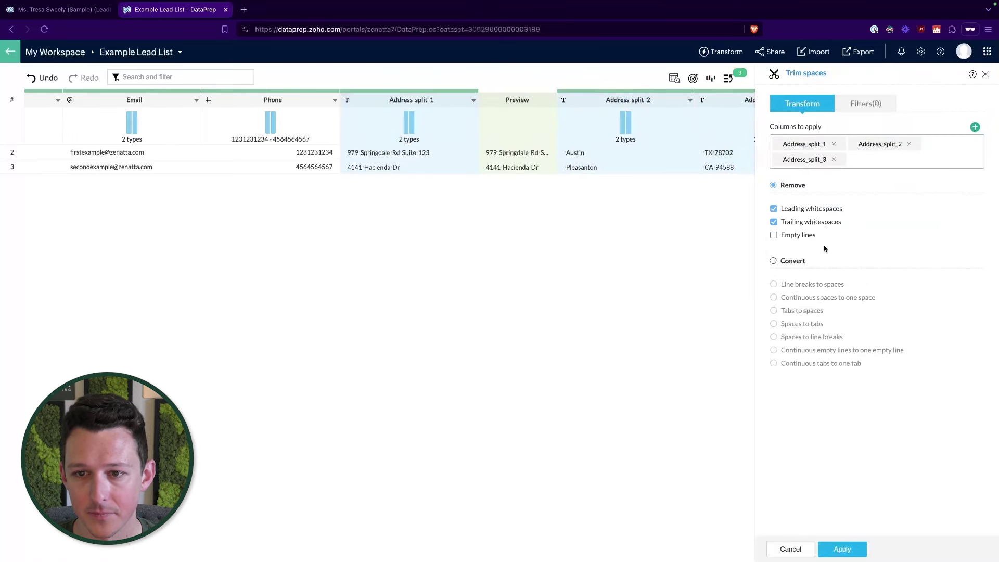
{"action": "scroll", "coordinate": [644, 224], "scroll_direction": "right", "scroll_amount": 3}
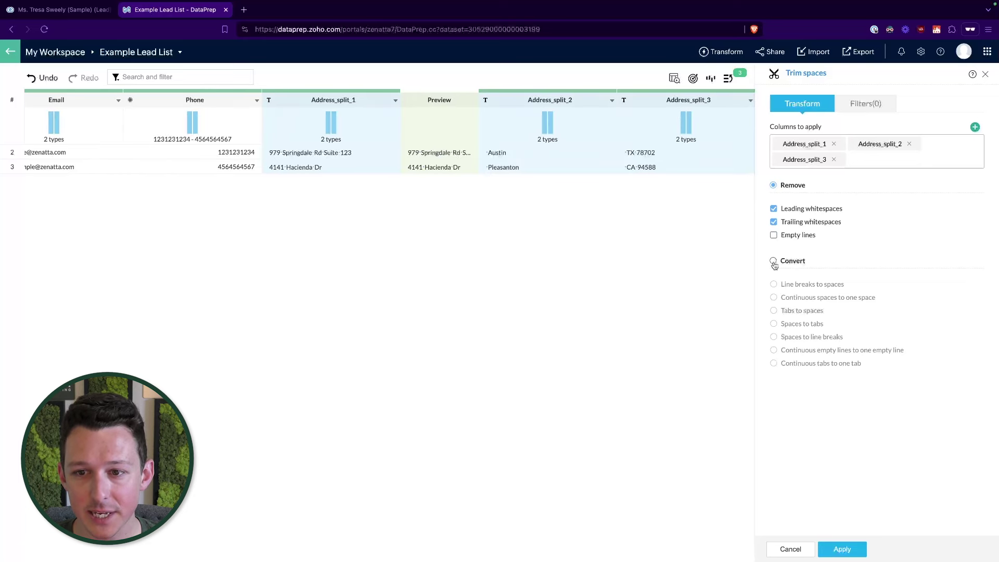
{"action": "left_click", "coordinate": [837, 547]}
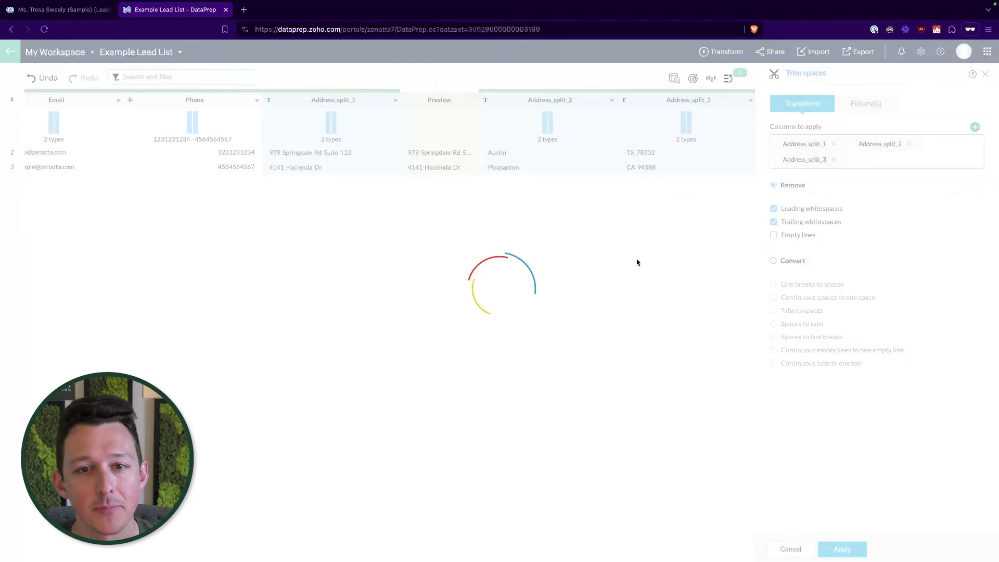
Step: Split the Address_split_3 column into state and zip code using a space as the delimiter
{"action": "left_click", "coordinate": [727, 78]}
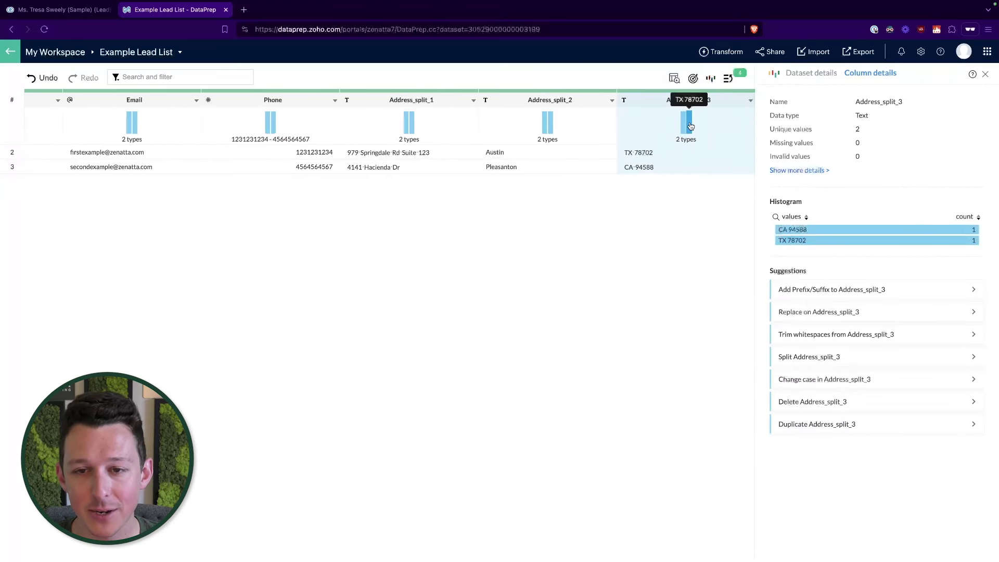
{"action": "left_click", "coordinate": [825, 356]}
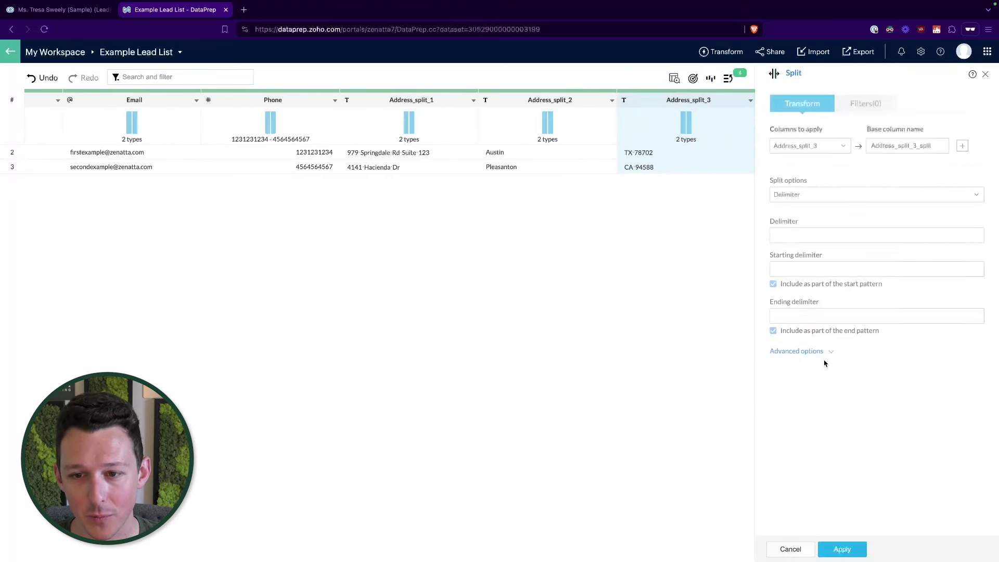
{"action": "left_click", "coordinate": [810, 235]}
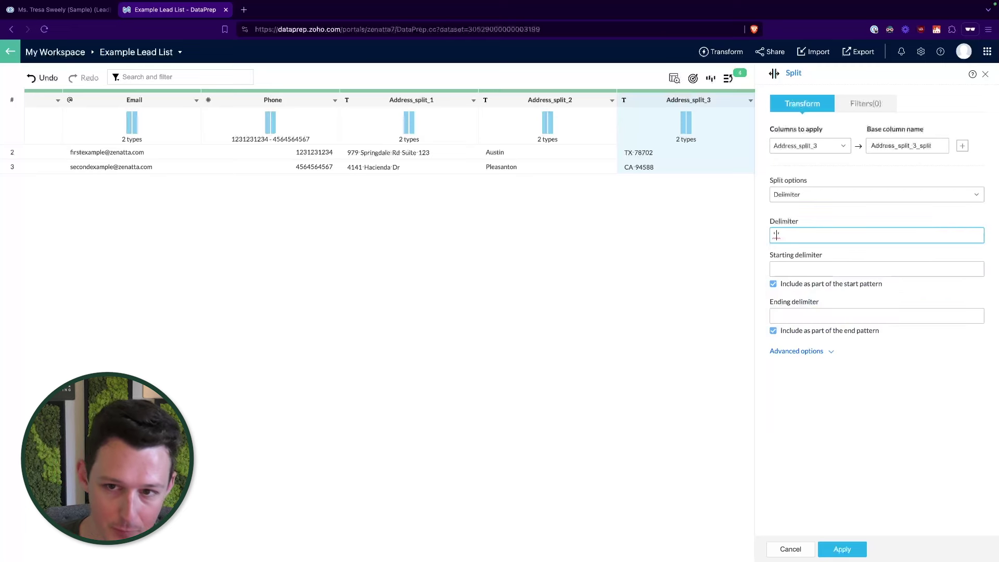
{"action": "left_click", "coordinate": [817, 213]}
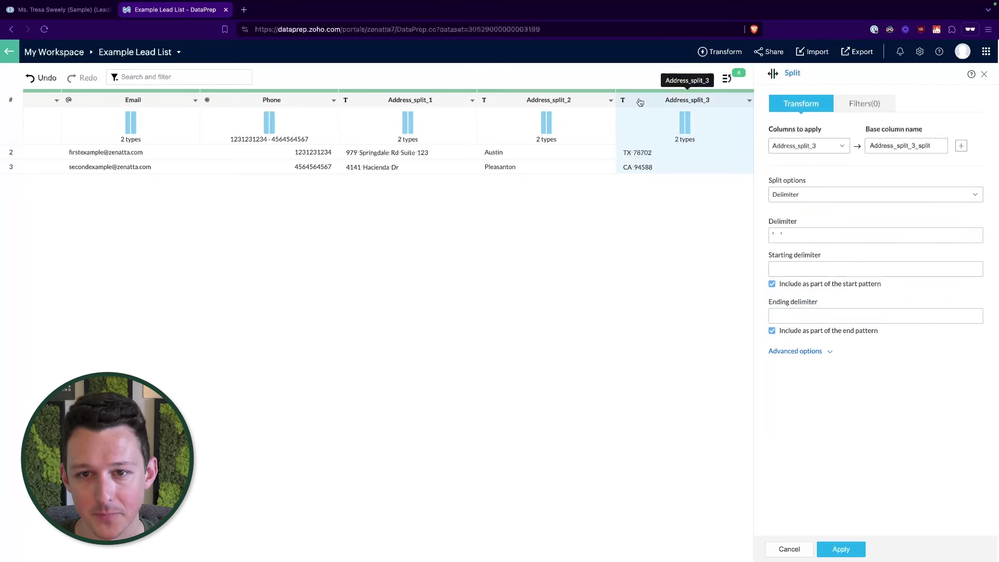
{"action": "left_click", "coordinate": [840, 551]}
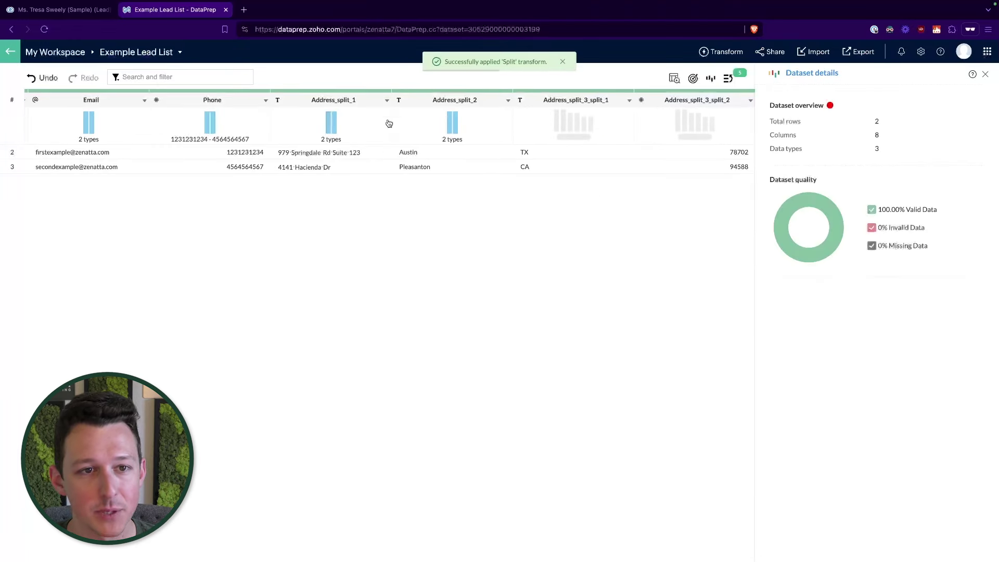
Step: Close the column details and rename the Address_split_1 column to Street Name
{"action": "left_click", "coordinate": [362, 101]}
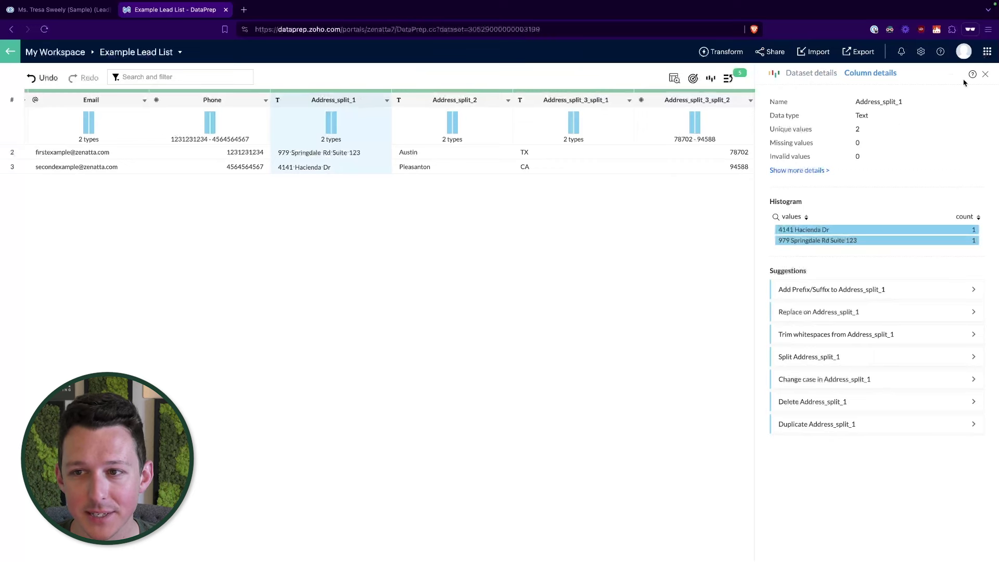
{"action": "left_click", "coordinate": [985, 74]}
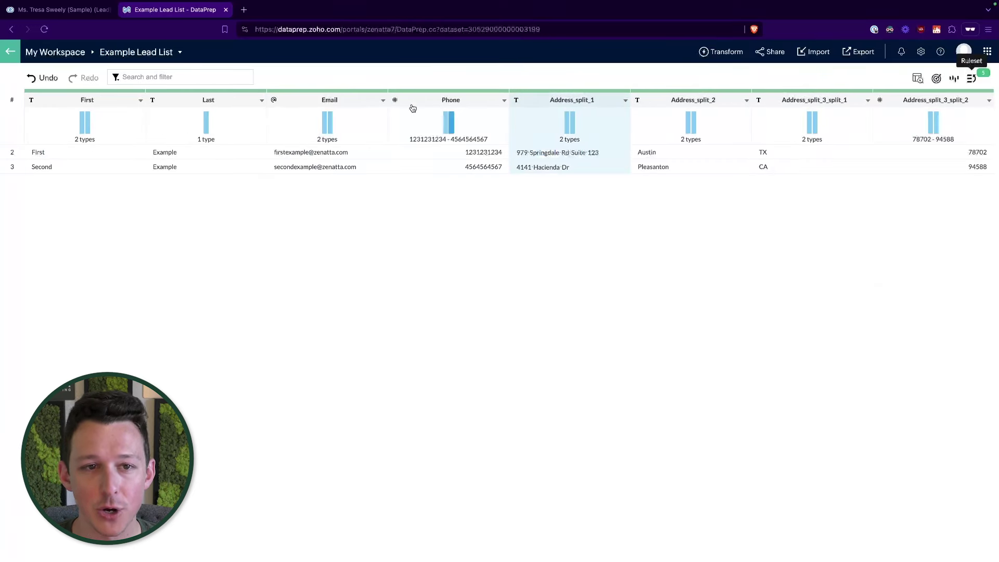
{"action": "right_click", "coordinate": [560, 106]}
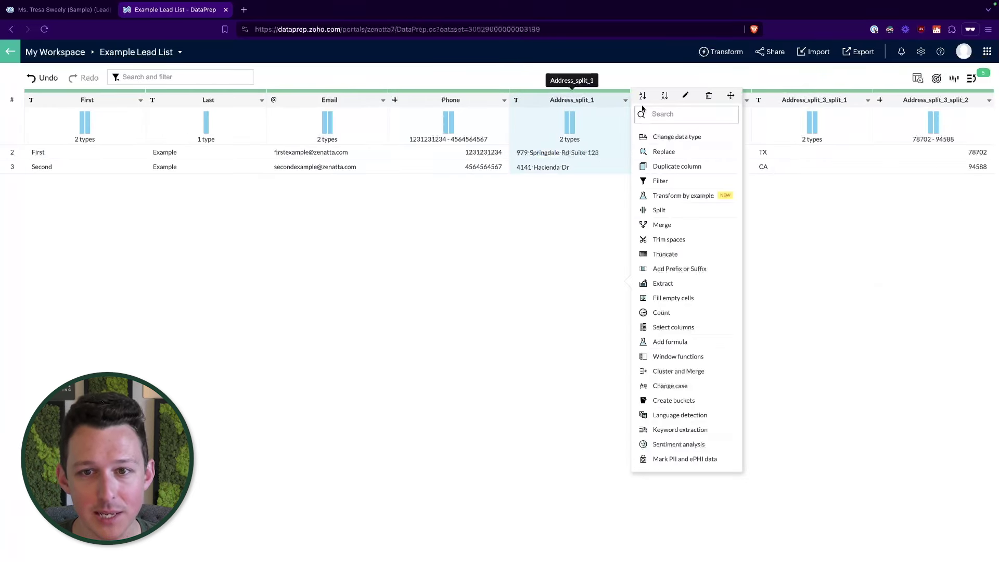
{"action": "left_click", "coordinate": [686, 96]}
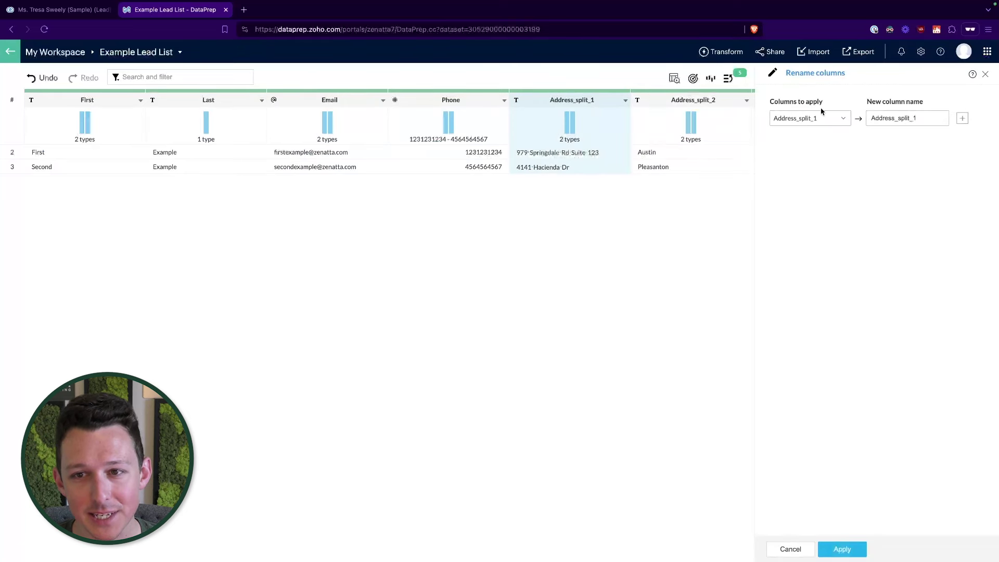
{"action": "double_click", "coordinate": [887, 120]}
{"action": "type", "text": "Sty"}
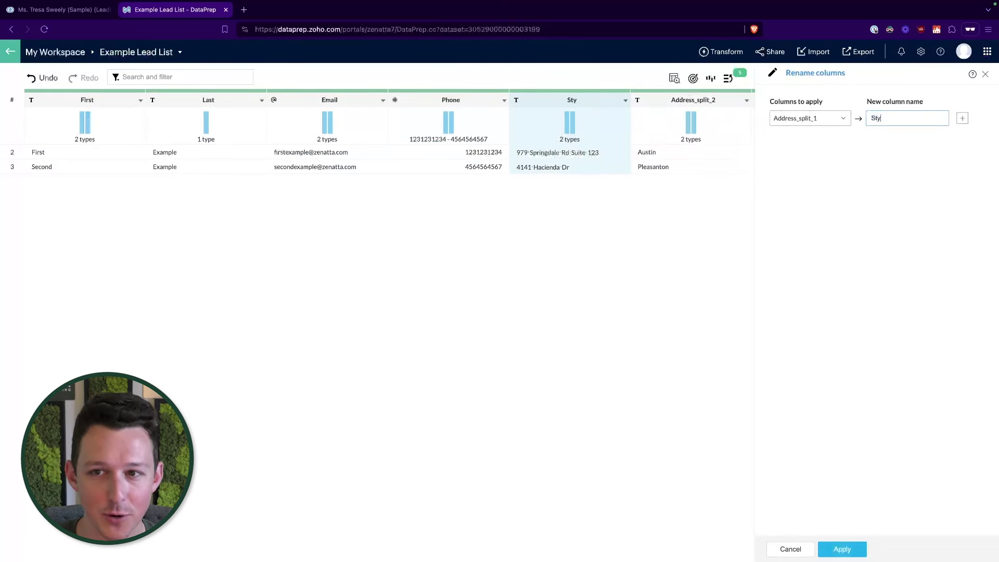
{"action": "type", "text": "et Name"}
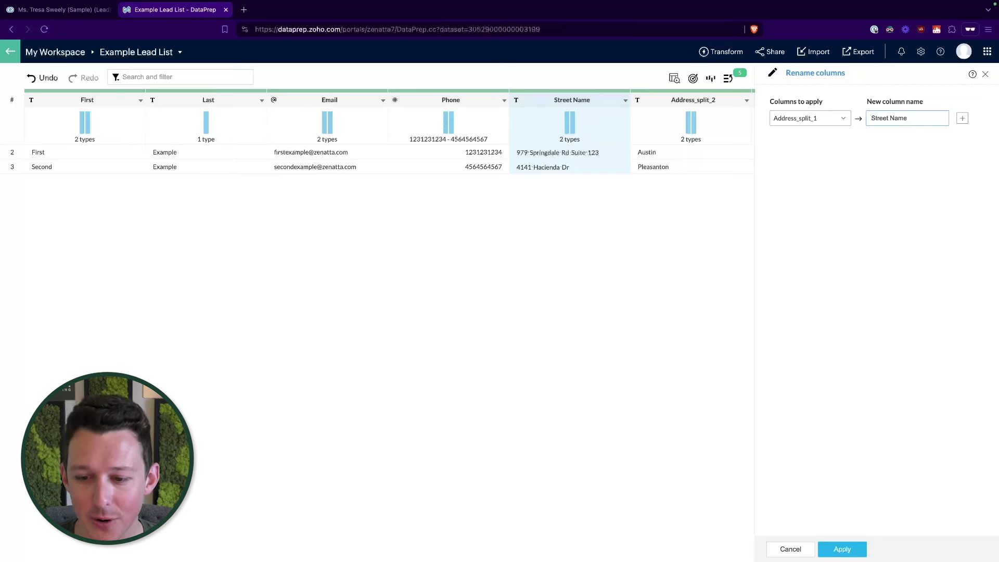
{"action": "left_click", "coordinate": [852, 552]}
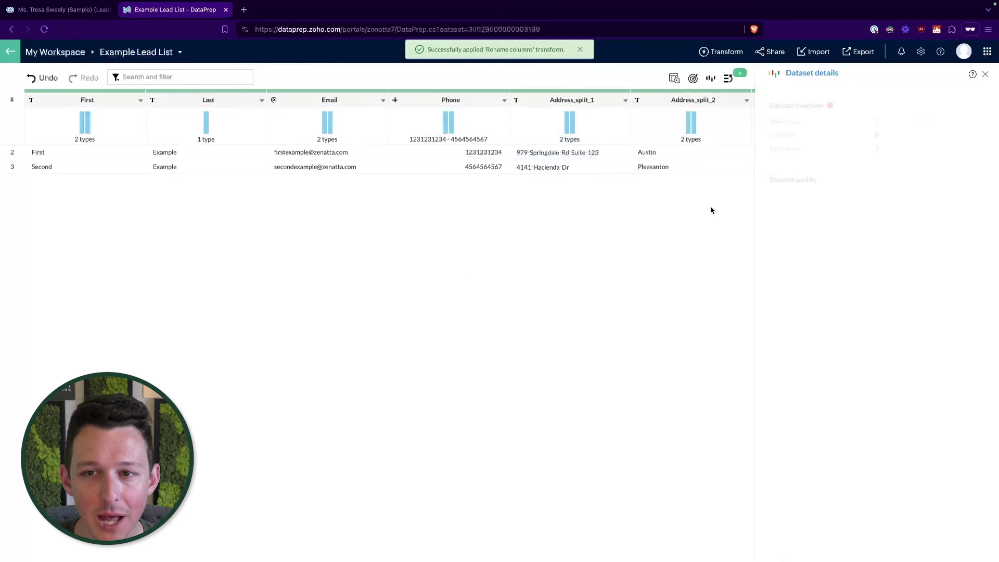
Step: Rename the Address_split_2 column to City
{"action": "left_click", "coordinate": [709, 104]}
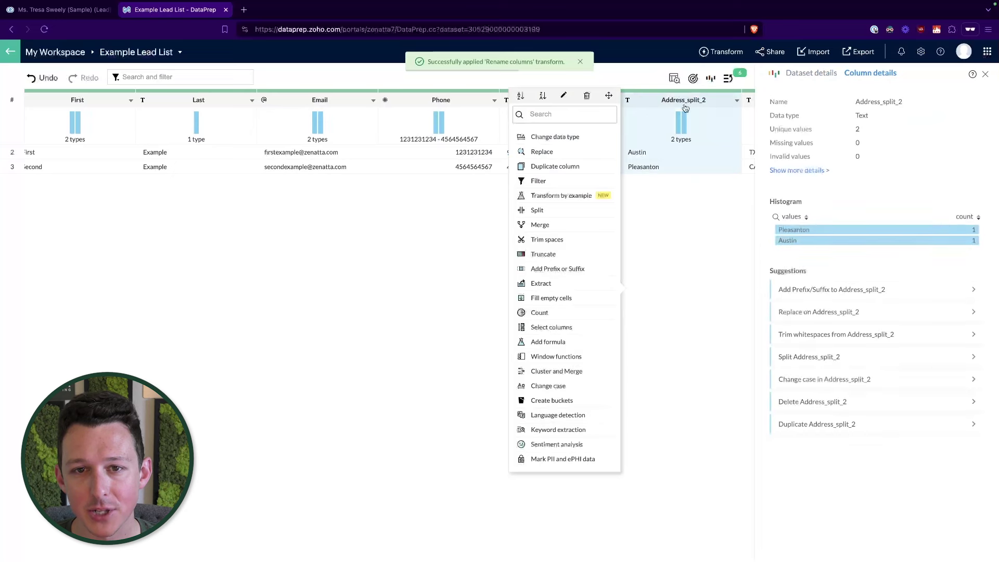
{"action": "left_click", "coordinate": [564, 97]}
{"action": "double_click", "coordinate": [885, 118]}
{"action": "type", "text": "City"}
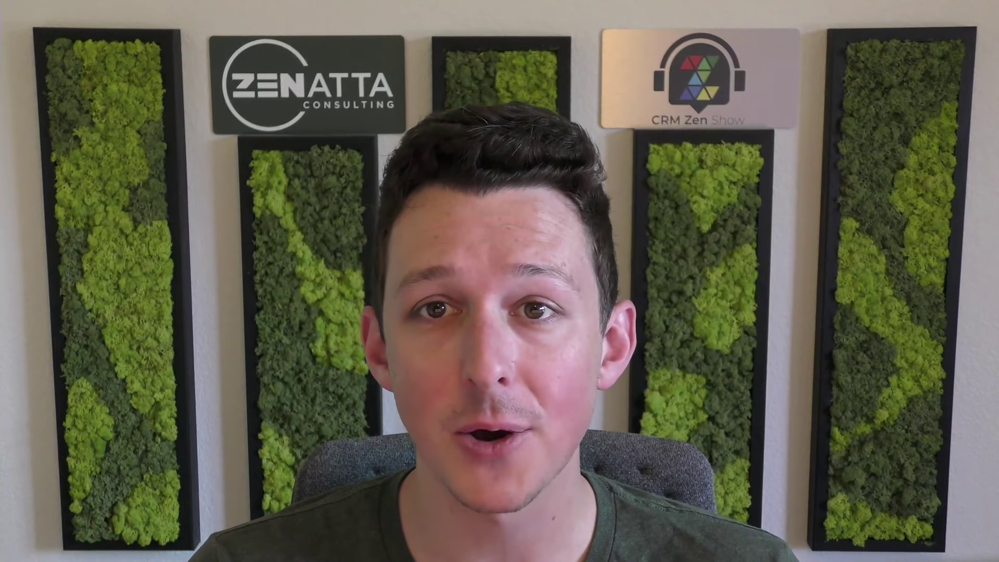
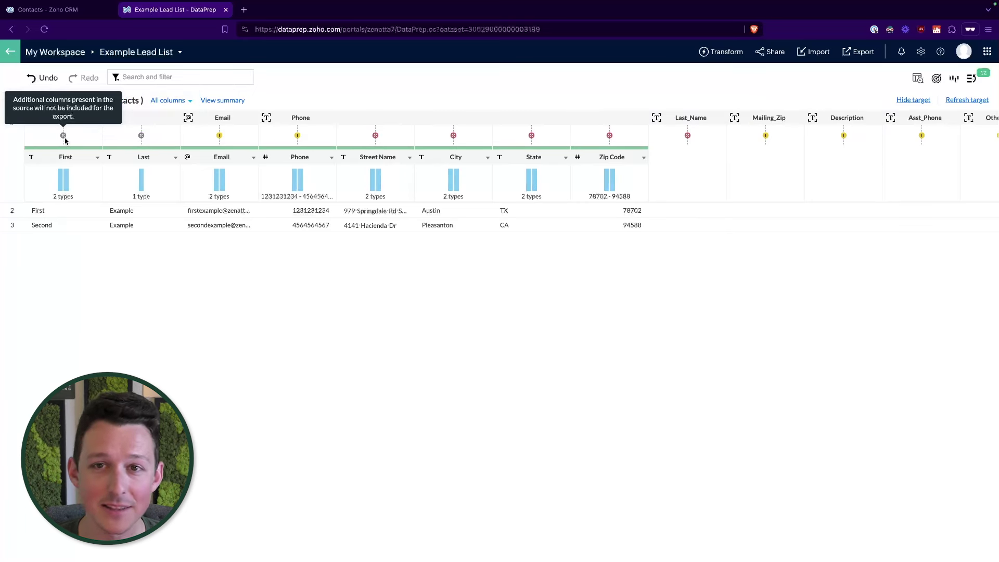
Step: Rename the Last column to Last Name and the First column to First Name
{"action": "left_click", "coordinate": [158, 160]}
{"action": "right_click", "coordinate": [158, 162]}
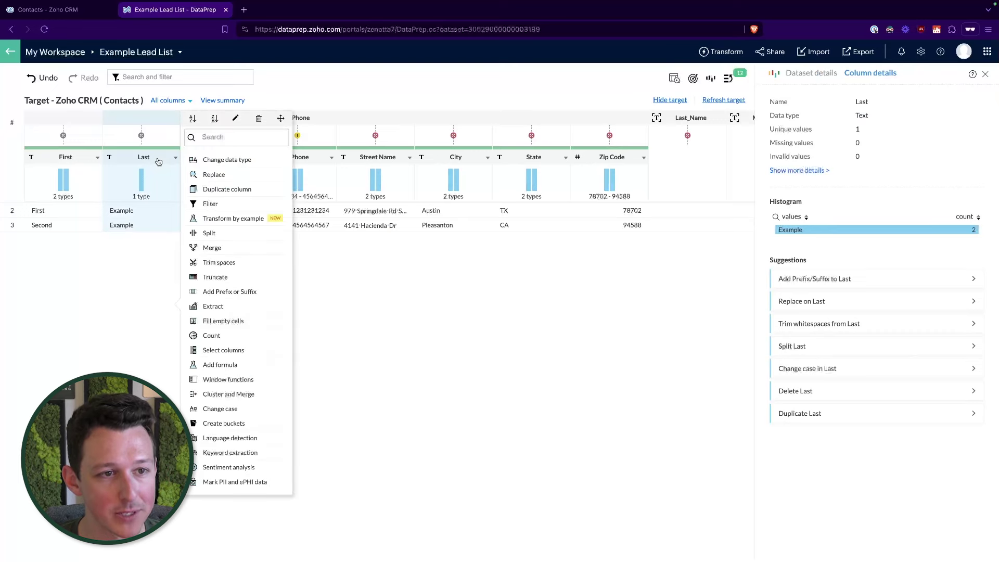
{"action": "left_click", "coordinate": [236, 119]}
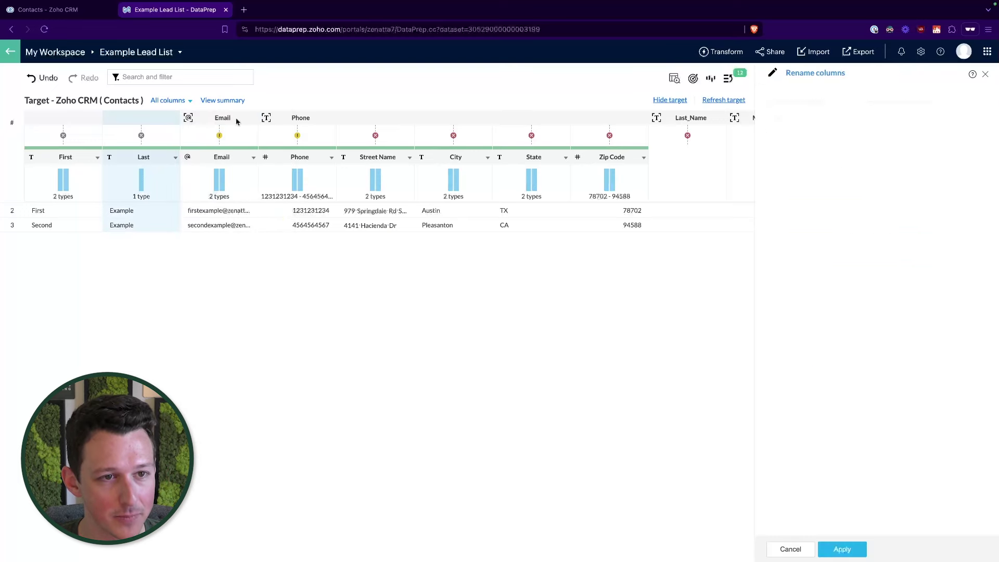
{"action": "left_click", "coordinate": [907, 118]}
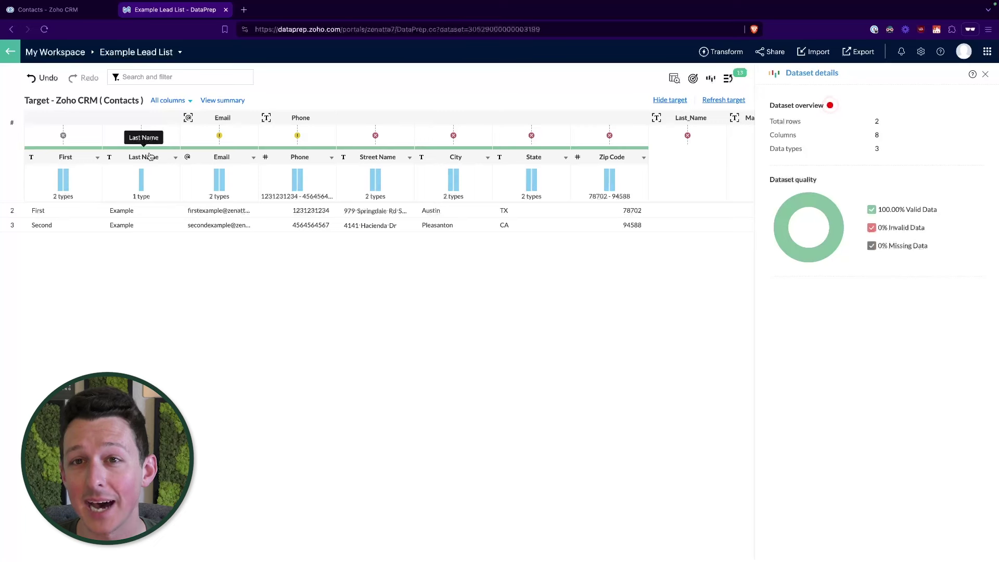
{"action": "right_click", "coordinate": [84, 160]}
{"action": "left_click", "coordinate": [157, 119]}
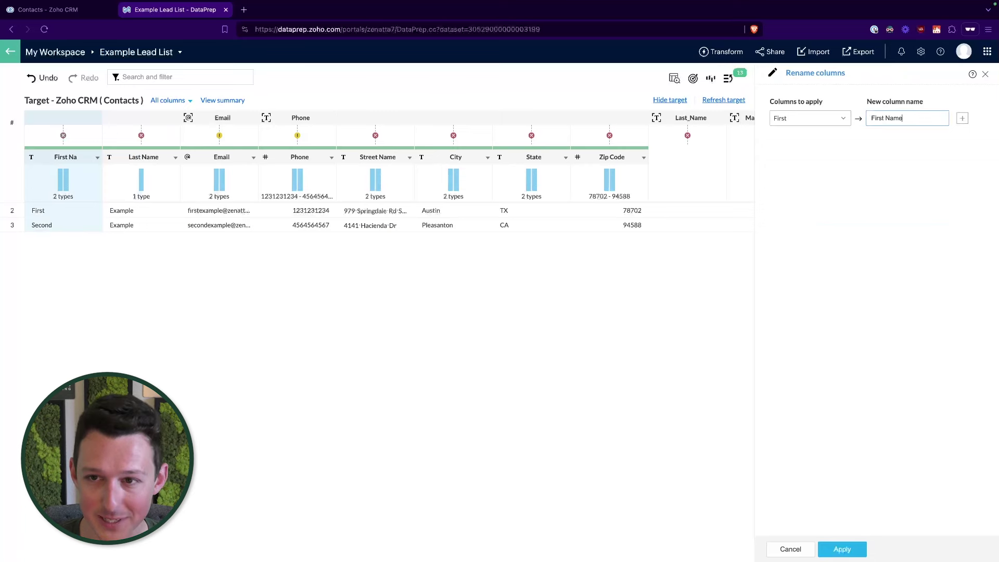
{"action": "left_click", "coordinate": [841, 550]}
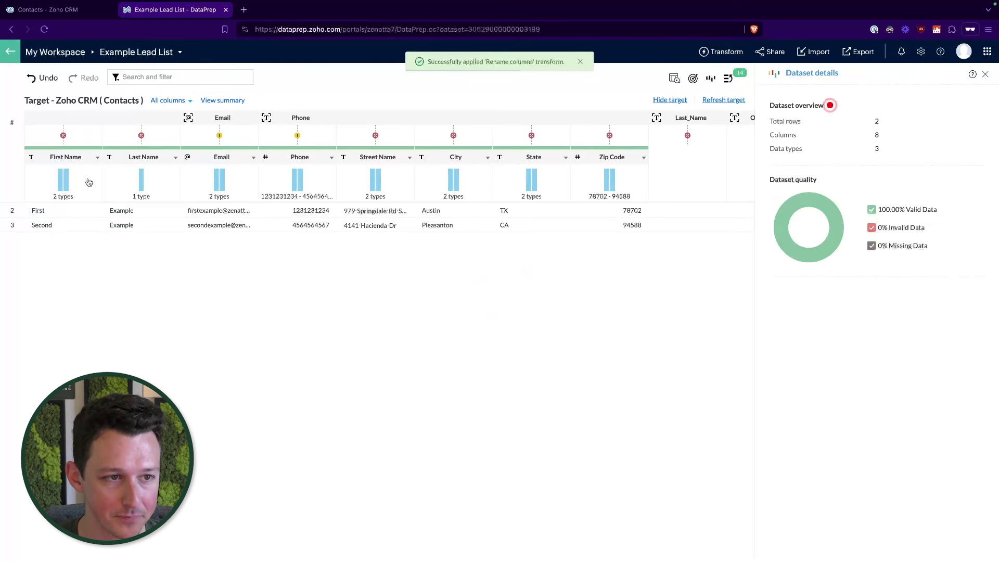
Step: Match the First Name and Last Name columns to the First_Name and Last_Name fields of the Contacts target
{"action": "left_click", "coordinate": [64, 137]}
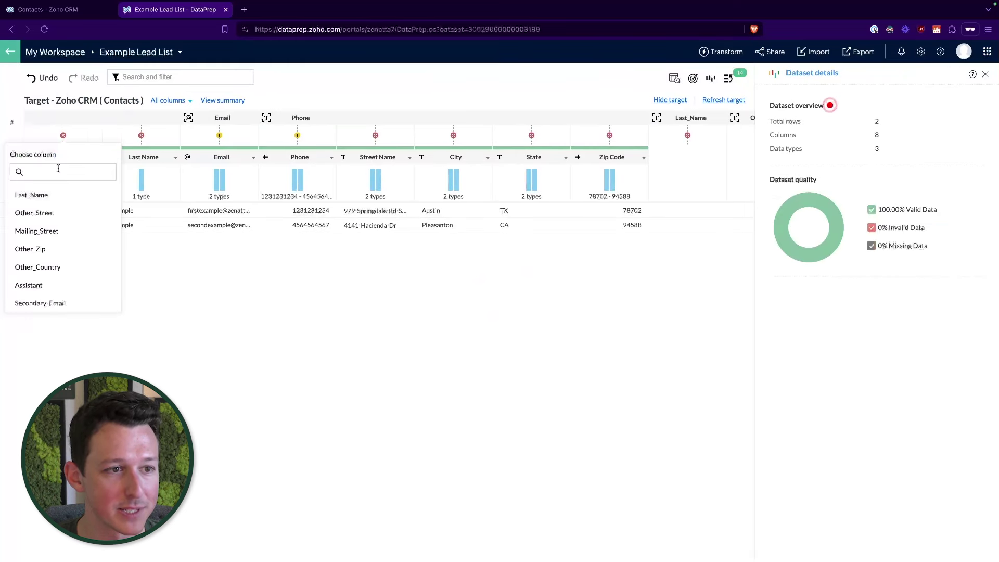
{"action": "type", "text": "firs"}
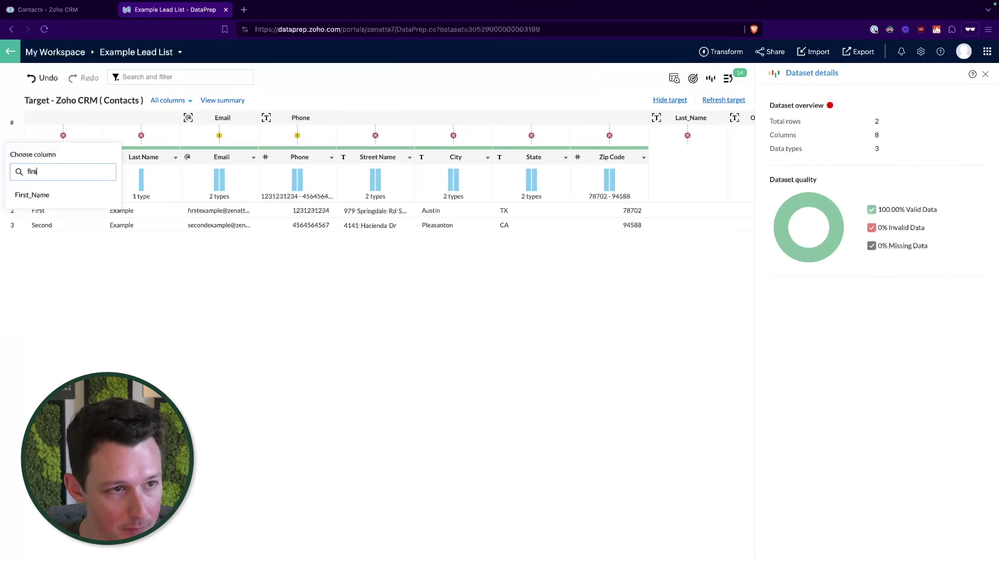
{"action": "left_click", "coordinate": [51, 200]}
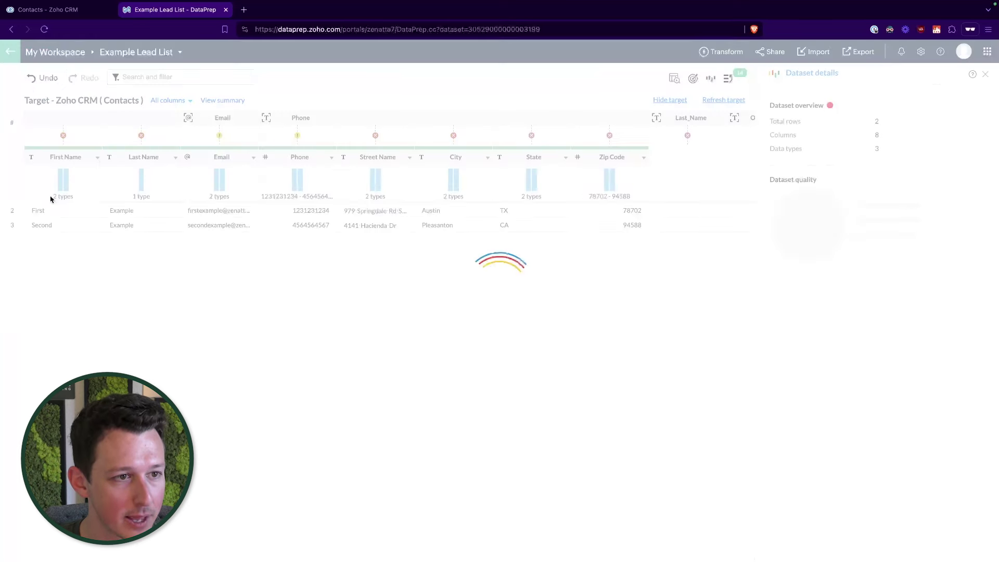
{"action": "left_click", "coordinate": [141, 136]}
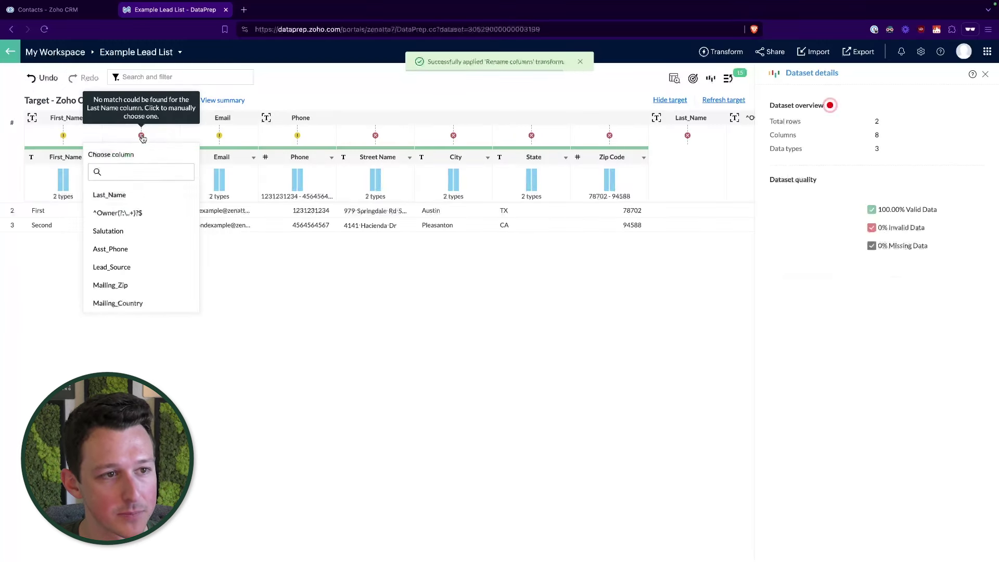
{"action": "type", "text": "l"}
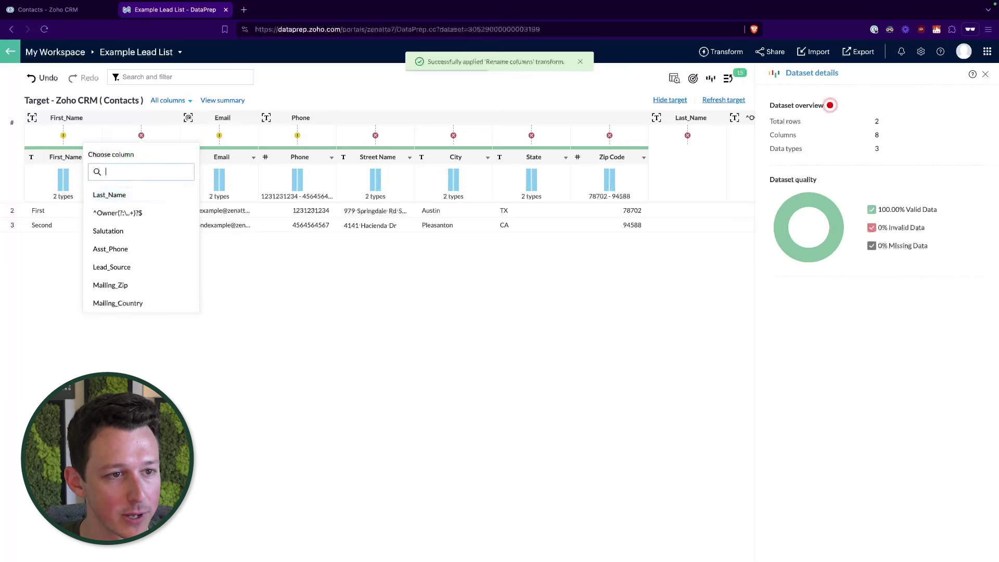
{"action": "type", "text": "as"}
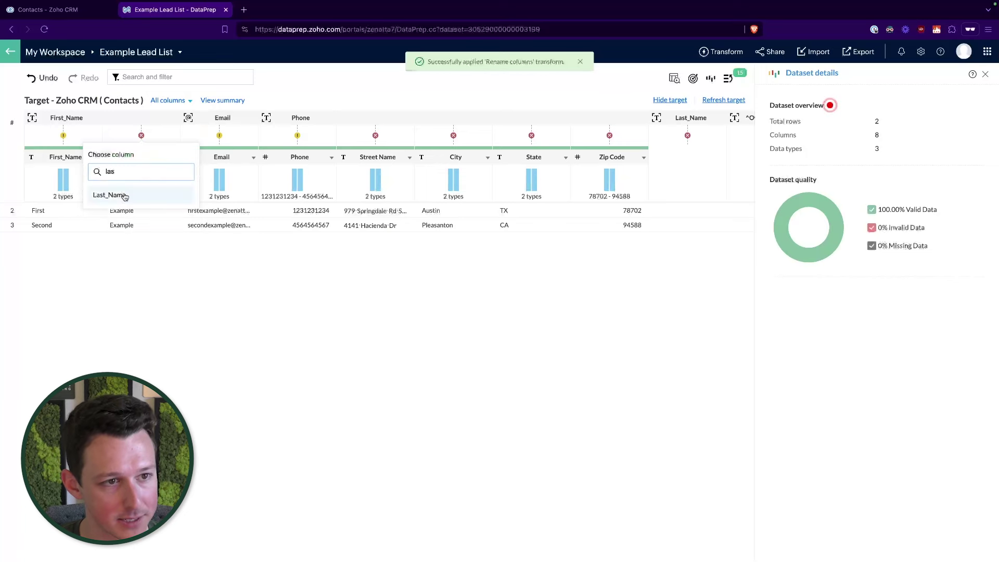
{"action": "left_click", "coordinate": [109, 195]}
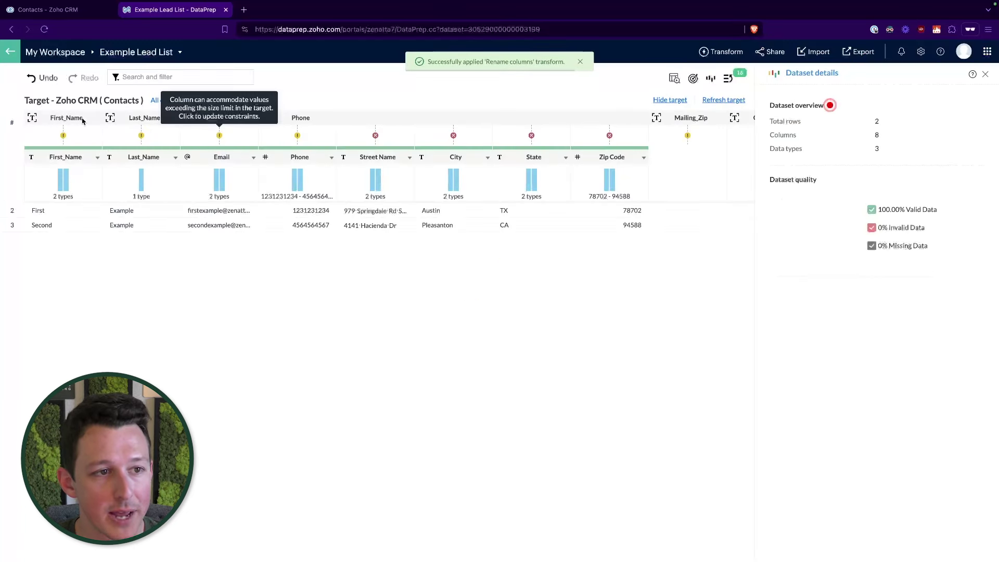
Step: Update the First_Name, Last_Name, Email and Phone columns to the target's constraints, including setting Last_Name as mandatory
{"action": "mouse_move", "coordinate": [63, 137]}
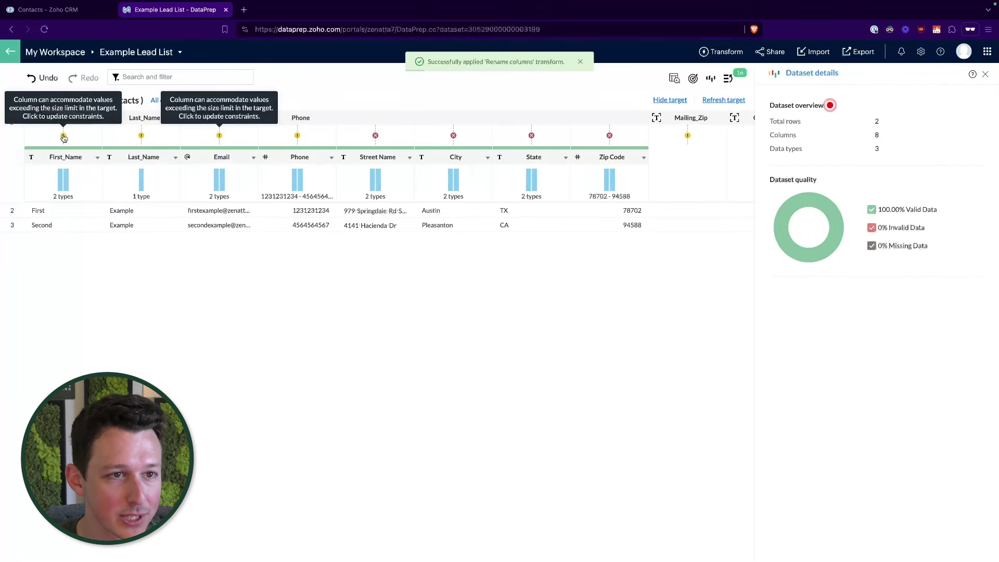
{"action": "left_click", "coordinate": [63, 137]}
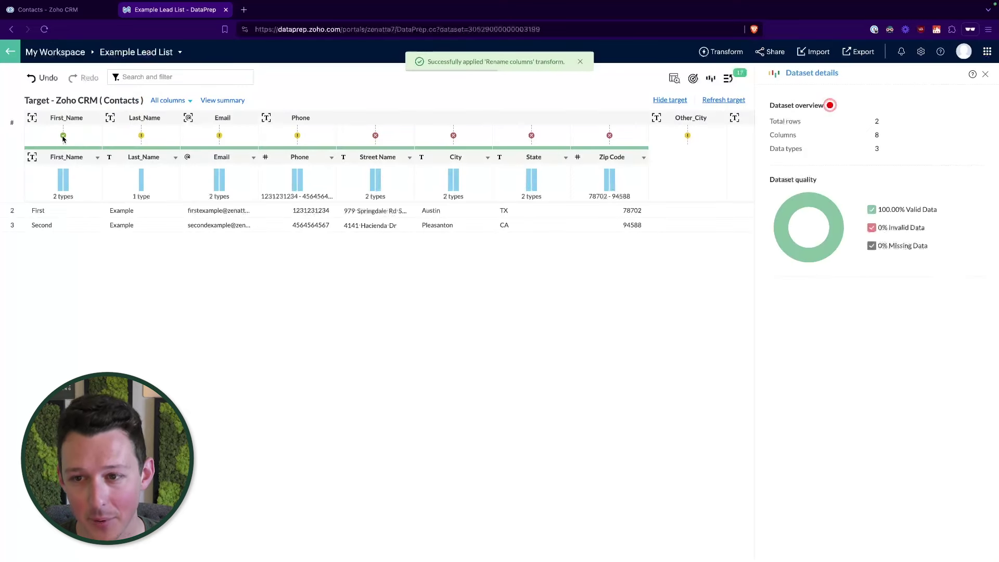
{"action": "left_click", "coordinate": [142, 136]}
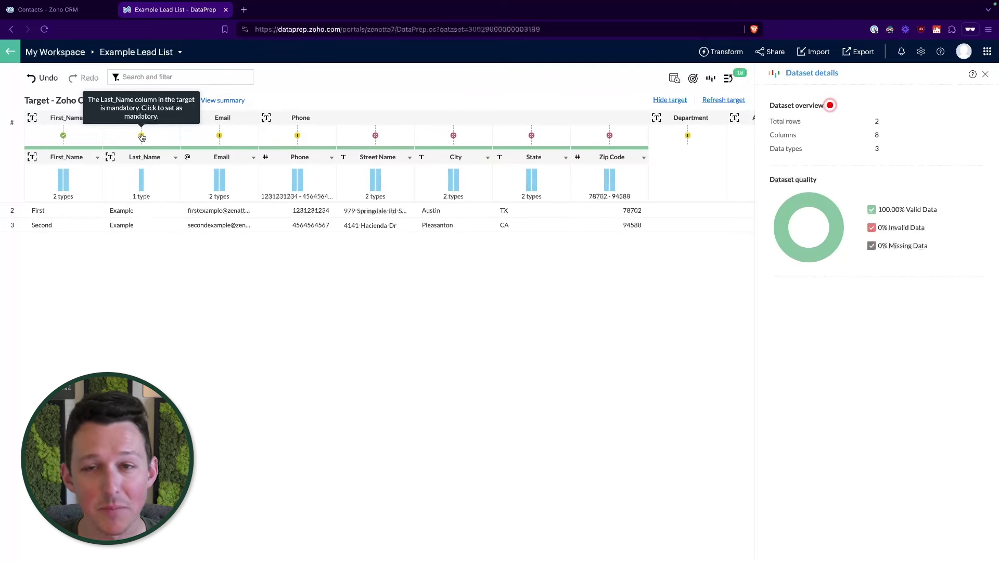
{"action": "left_click", "coordinate": [142, 136]}
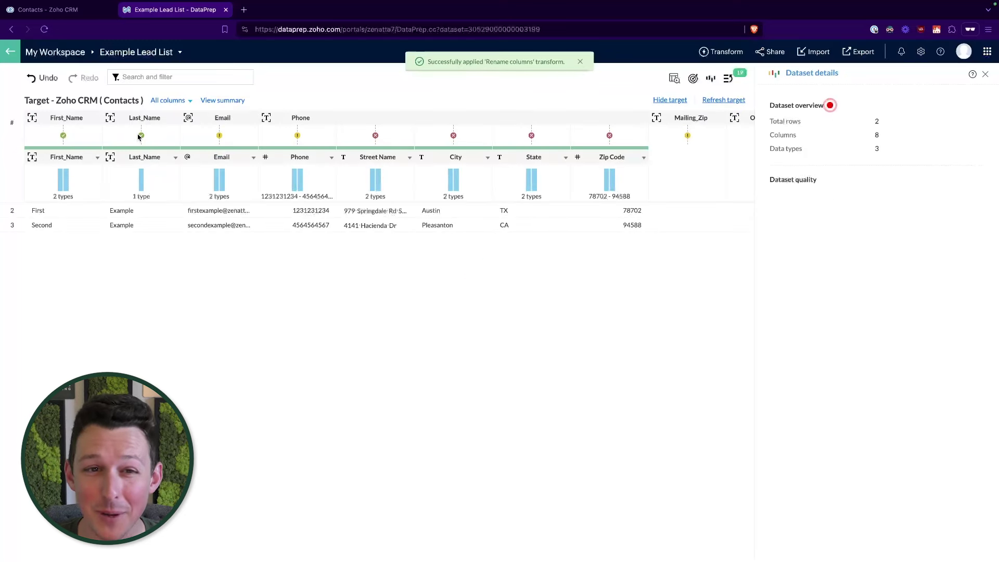
{"action": "left_click", "coordinate": [219, 136]}
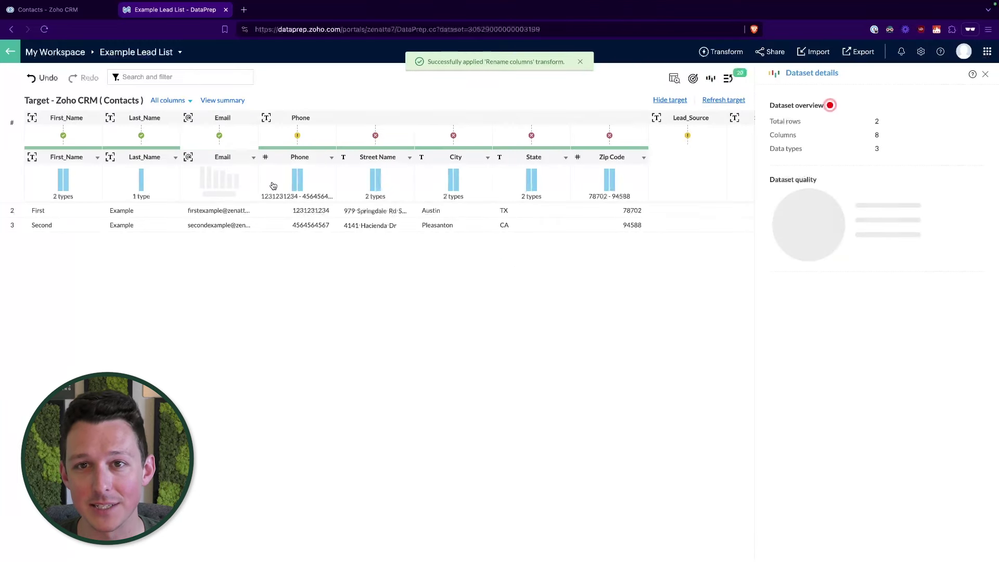
{"action": "left_click", "coordinate": [296, 136]}
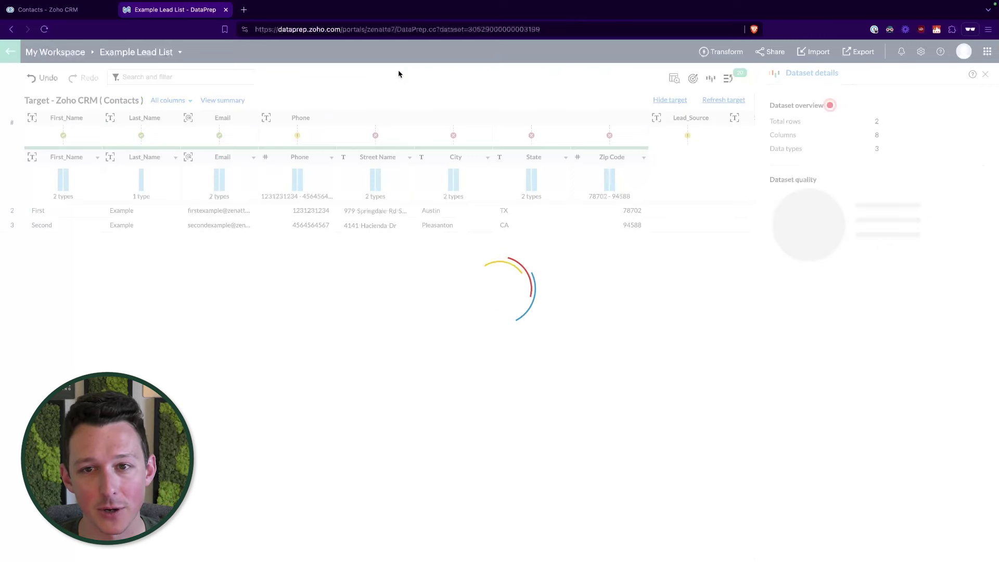
Step: Match the Street Name column to the Mailing_Street field of the Contacts target
{"action": "left_click", "coordinate": [375, 136]}
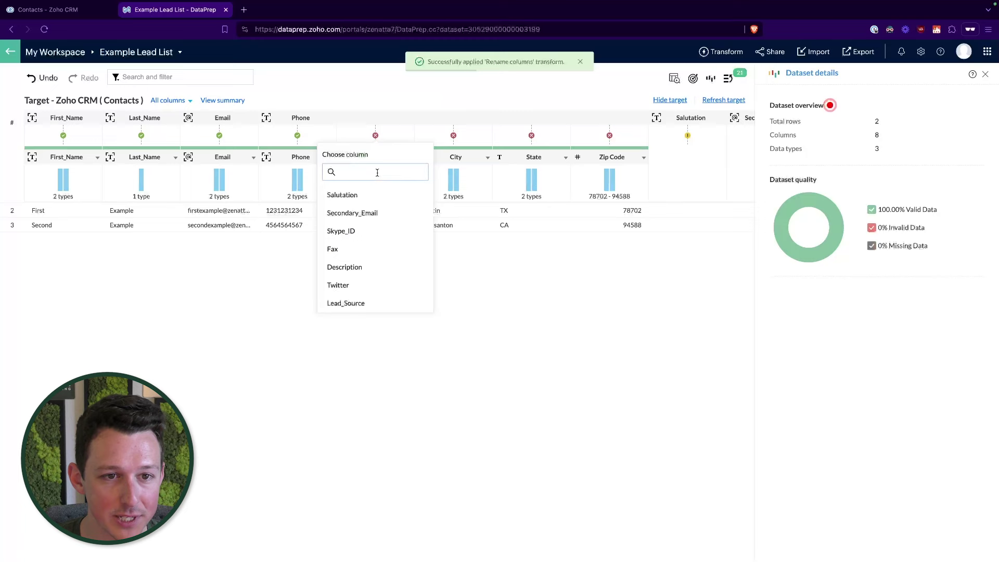
{"action": "type", "text": "mai"}
{"action": "key", "text": "BackSpace"}
{"action": "key", "text": "BackSpace"}
{"action": "type", "text": "stee"}
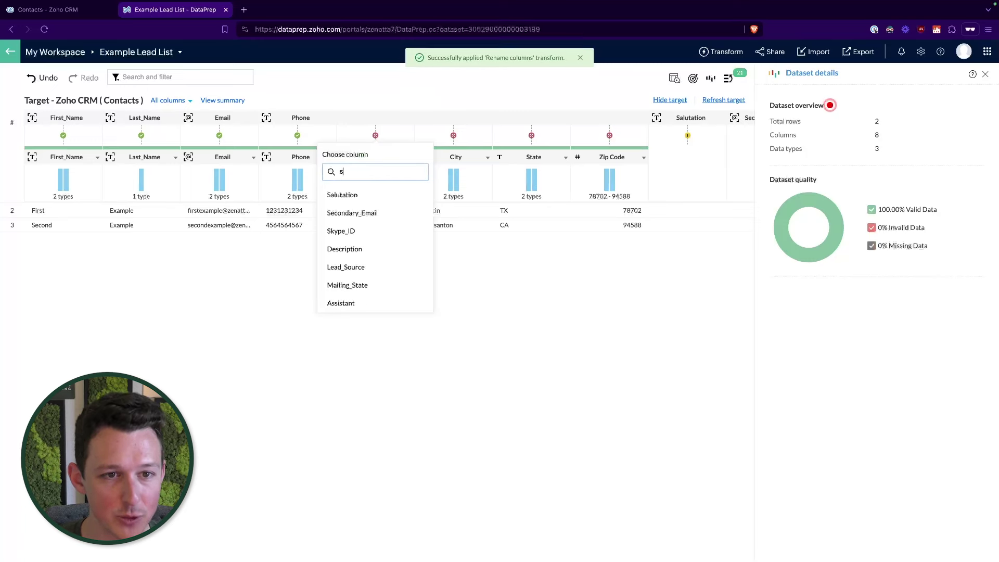
{"action": "key", "text": "BackSpace"}
{"action": "key", "text": "BackSpace"}
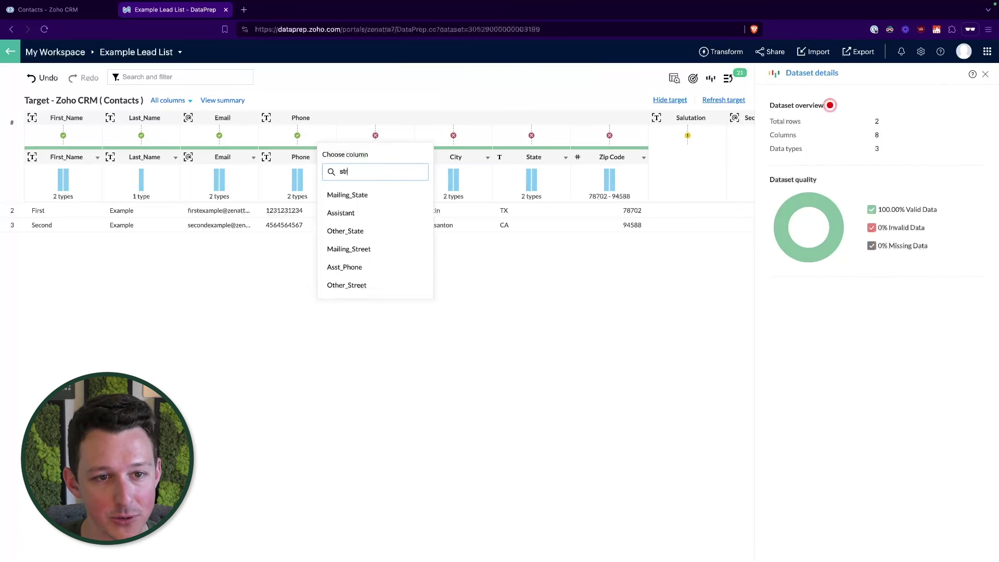
{"action": "type", "text": "re"}
{"action": "left_click", "coordinate": [370, 197]}
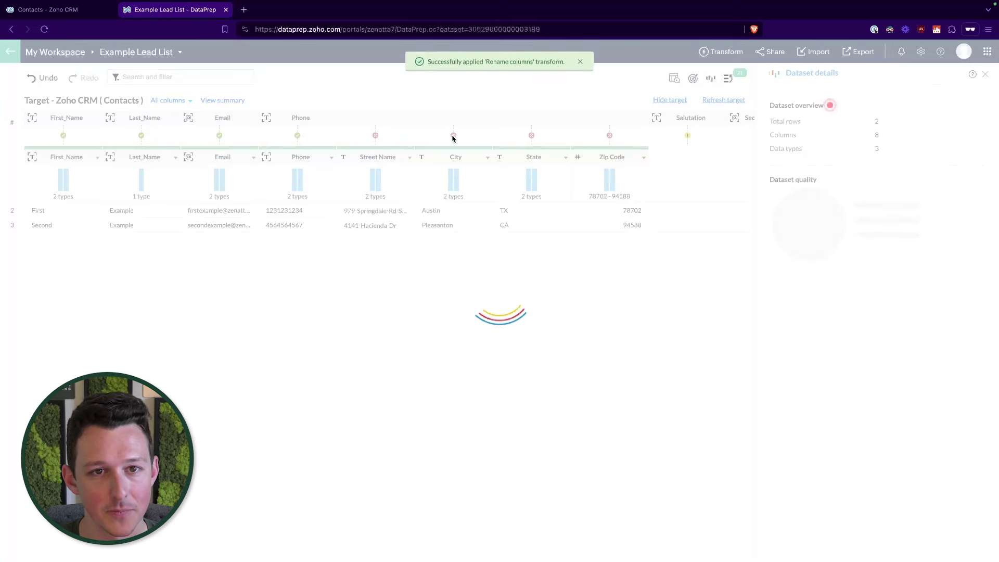
Step: Match the City, State and Zip Code columns to the target's Mailing_City, Mailing_State and Mailing_Zip fields
{"action": "left_click", "coordinate": [453, 136]}
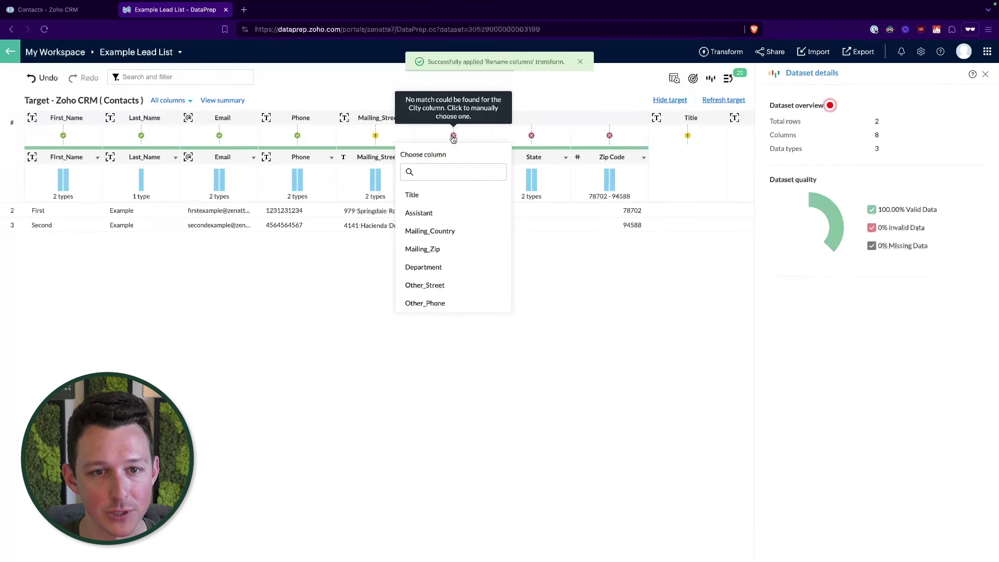
{"action": "type", "text": "city"}
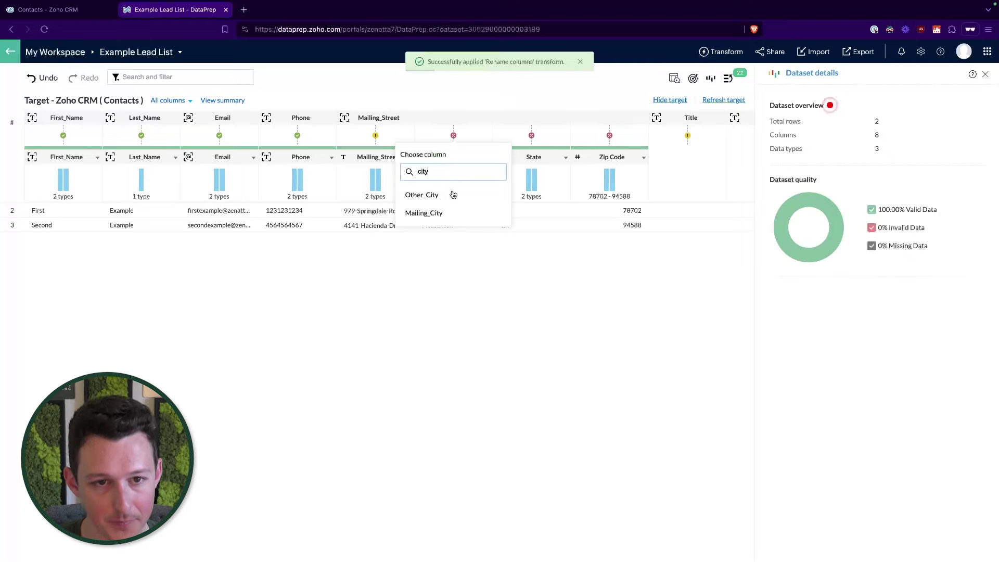
{"action": "left_click", "coordinate": [422, 212]}
{"action": "left_click", "coordinate": [531, 136]}
{"action": "left_click", "coordinate": [502, 230]}
{"action": "left_click", "coordinate": [609, 137]}
{"action": "left_click", "coordinate": [580, 231]}
Step: Update the Mailing_Street, Mailing_City, Mailing_State and Mailing_Zip columns to the target's constraints
{"action": "mouse_move", "coordinate": [376, 139]}
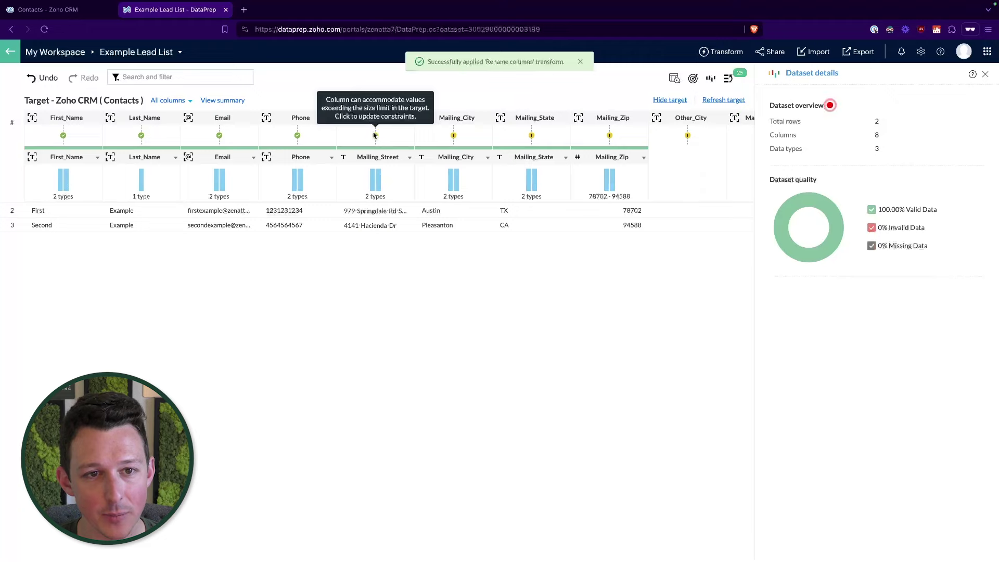
{"action": "left_click", "coordinate": [376, 137]}
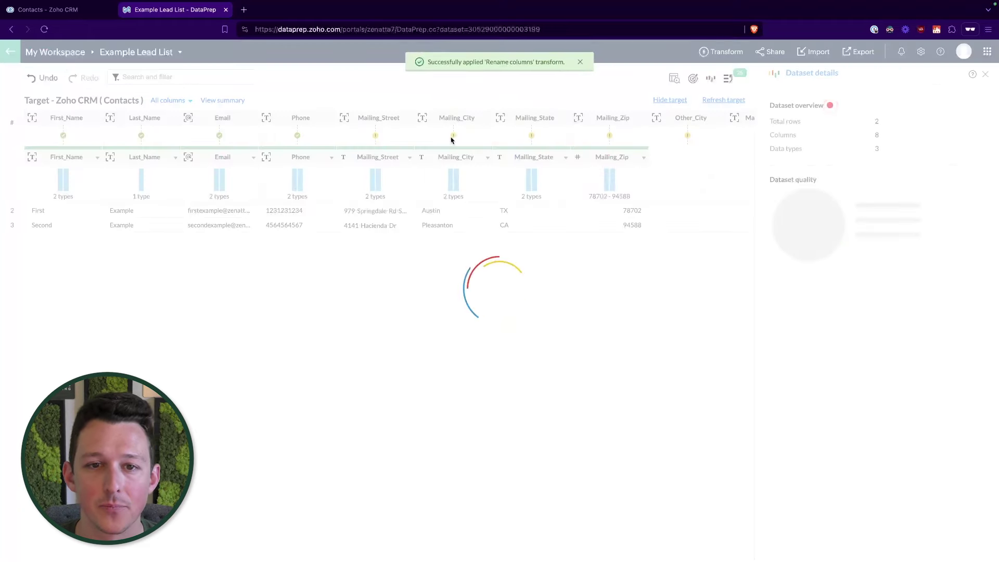
{"action": "left_click", "coordinate": [530, 137]}
{"action": "left_click", "coordinate": [610, 137]}
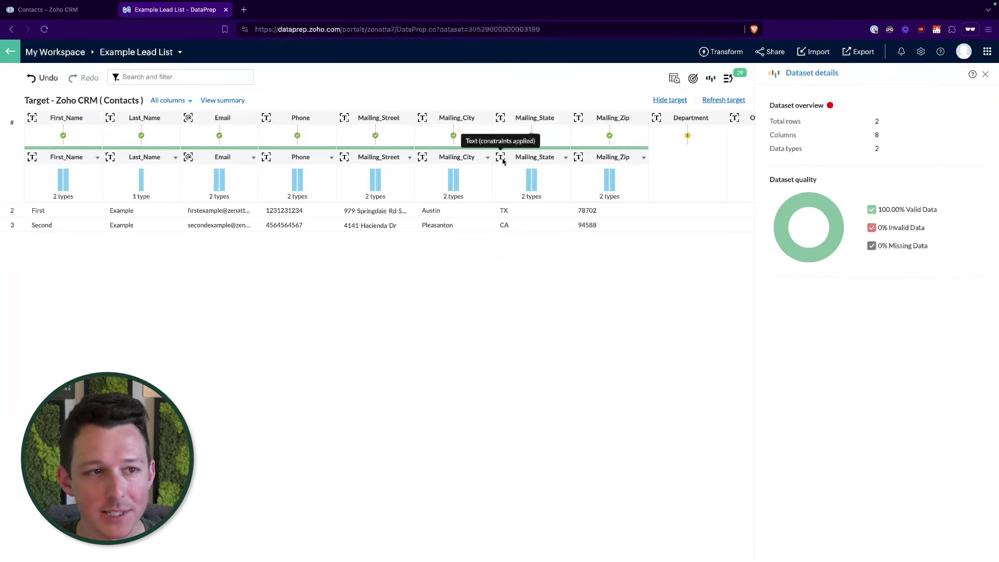
Step: Close the dataset details and hide the Zoho CRM Contacts target above the dataset
{"action": "left_click", "coordinate": [985, 74]}
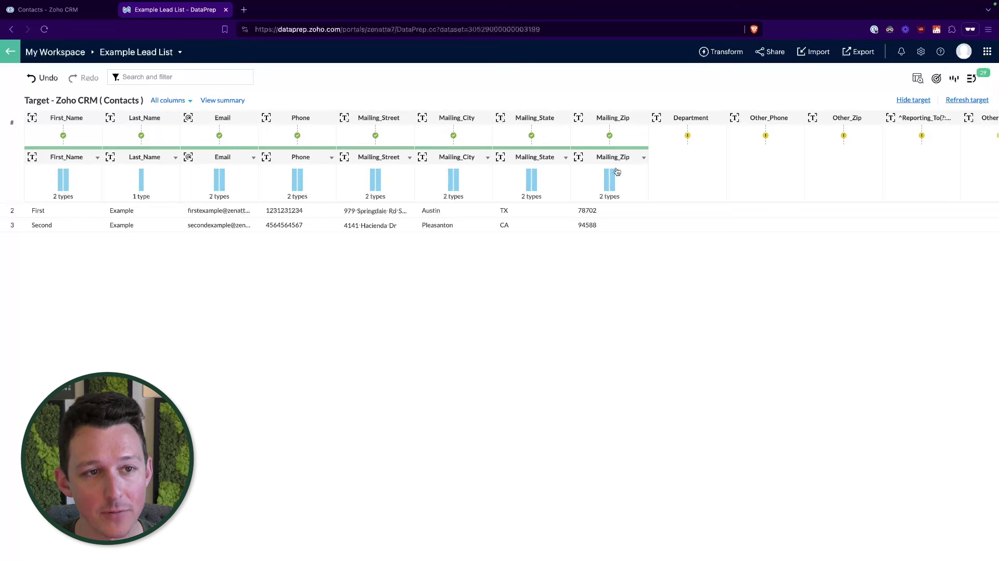
{"action": "left_click", "coordinate": [913, 100]}
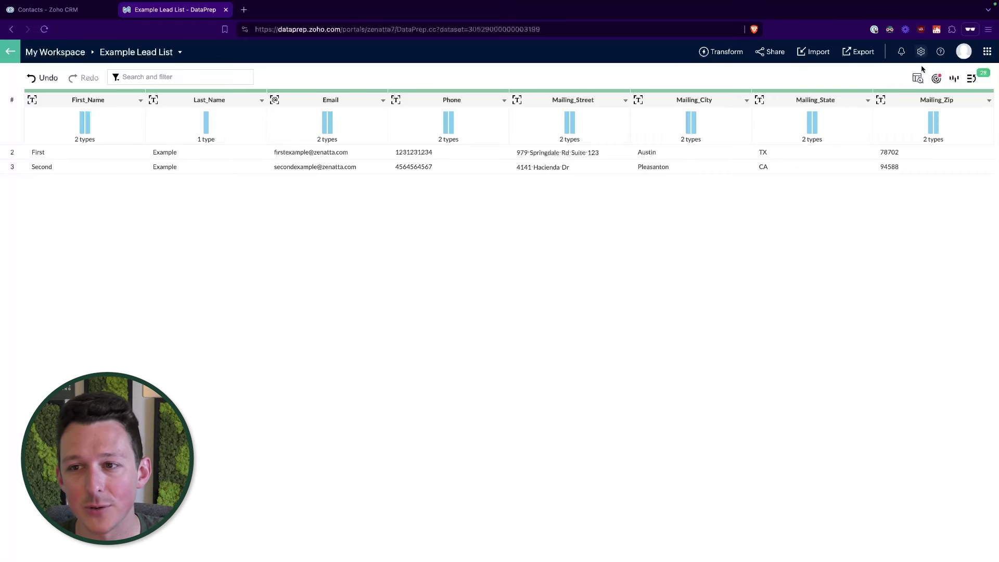
{"action": "left_click", "coordinate": [937, 79]}
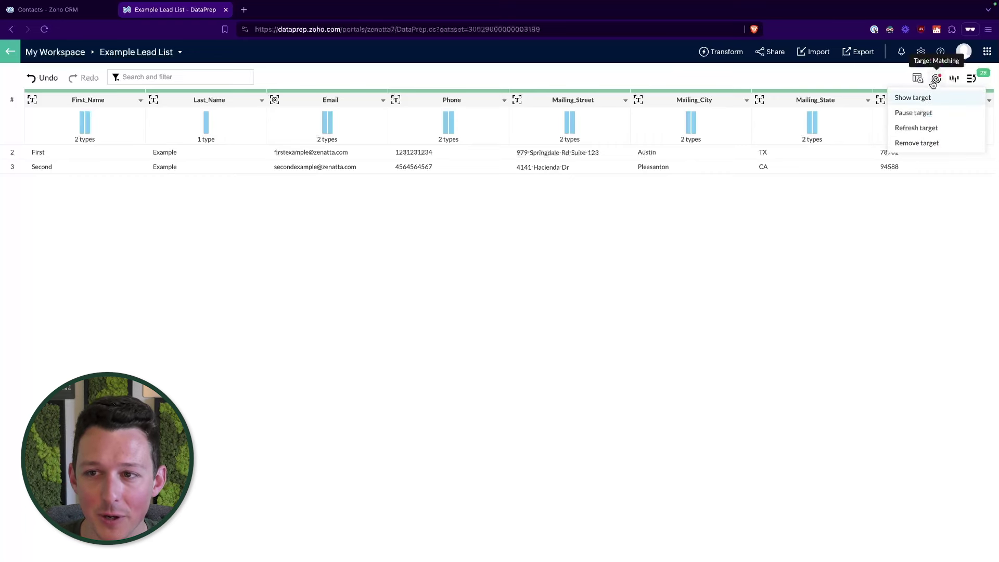
{"action": "left_click", "coordinate": [871, 82]}
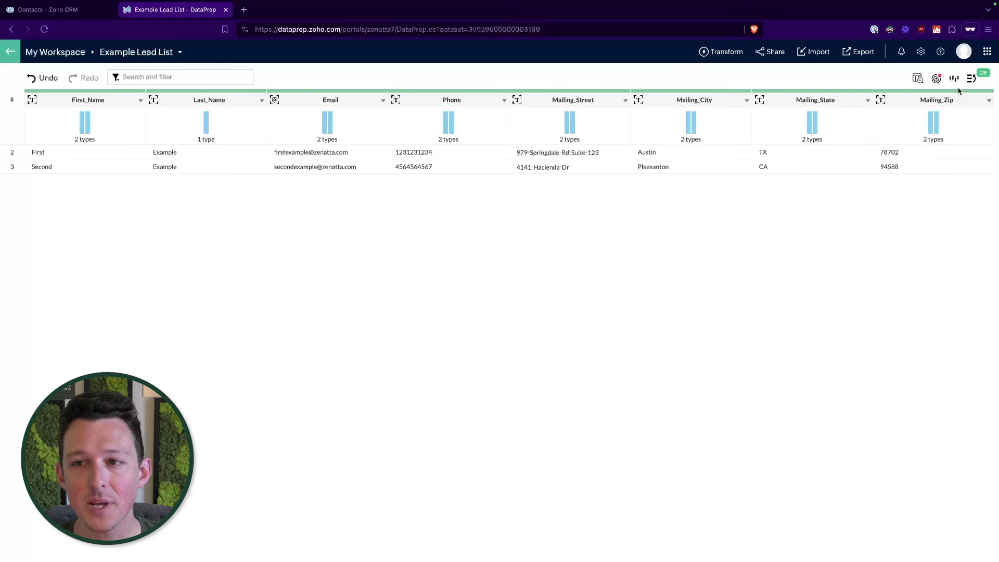
Step: Review the rules applied to the dataset in the ruleset and open its option to save as template
{"action": "left_click", "coordinate": [971, 79]}
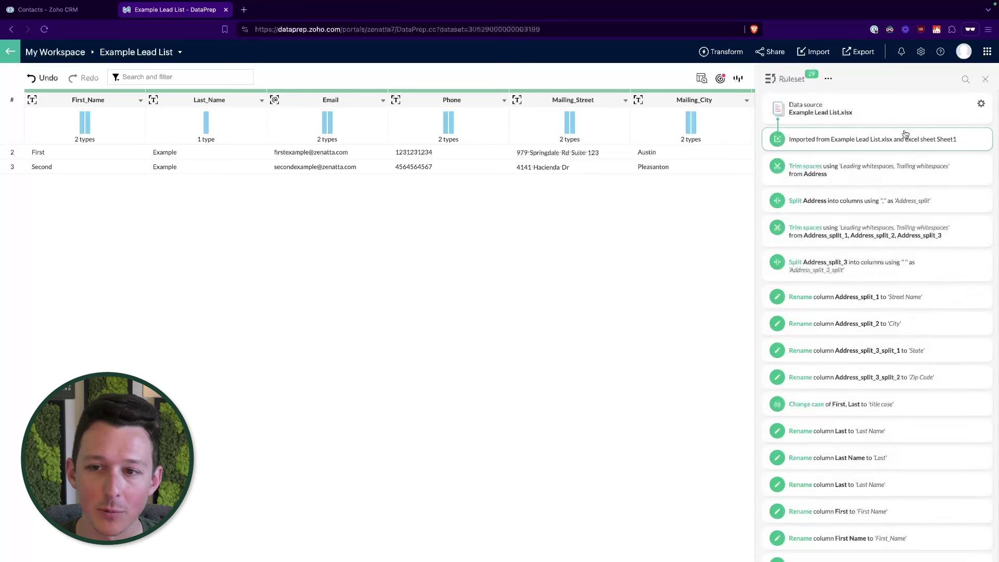
{"action": "scroll", "coordinate": [884, 243], "scroll_direction": "down", "scroll_amount": 8}
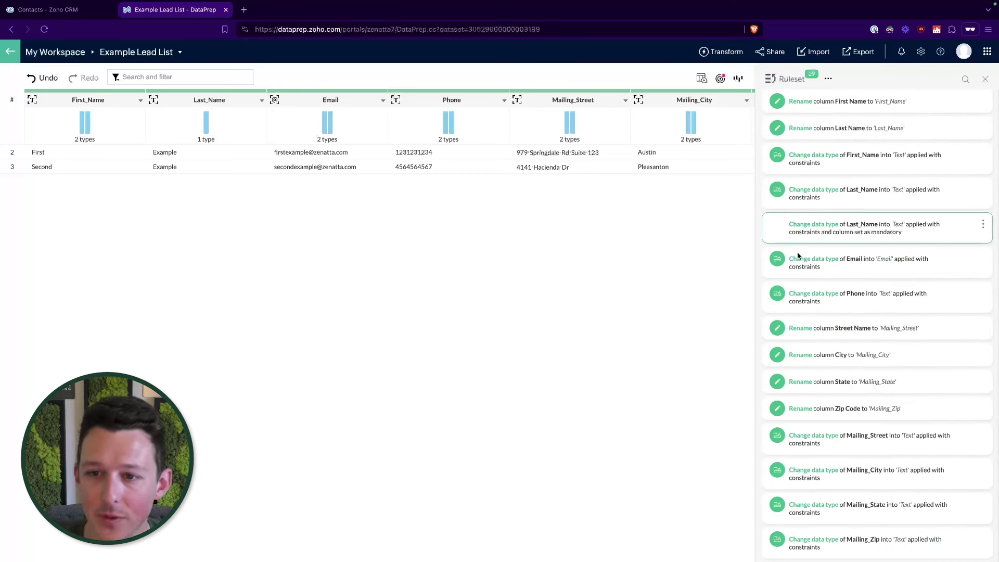
{"action": "scroll", "coordinate": [847, 244], "scroll_direction": "up", "scroll_amount": 2}
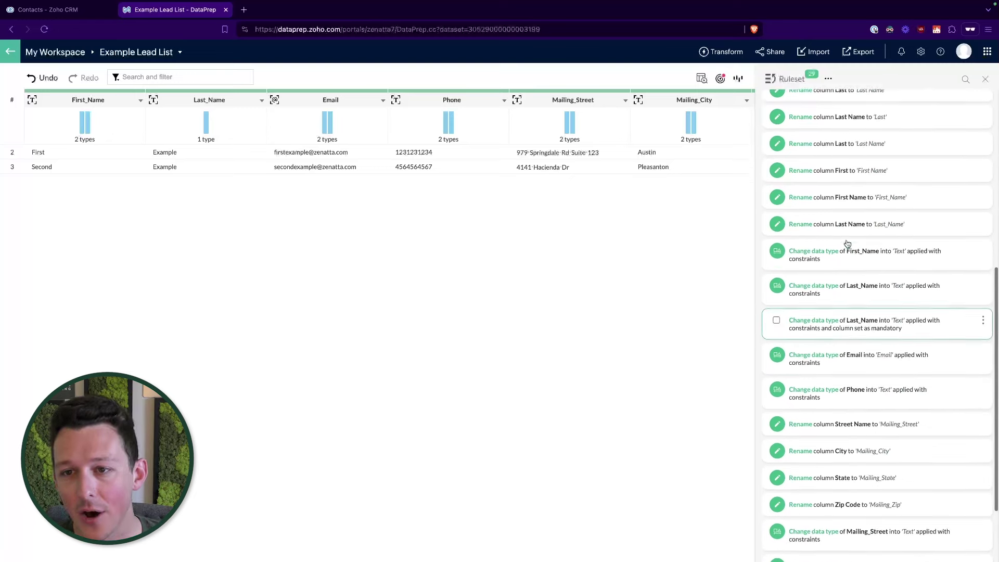
{"action": "scroll", "coordinate": [846, 243], "scroll_direction": "down", "scroll_amount": 2}
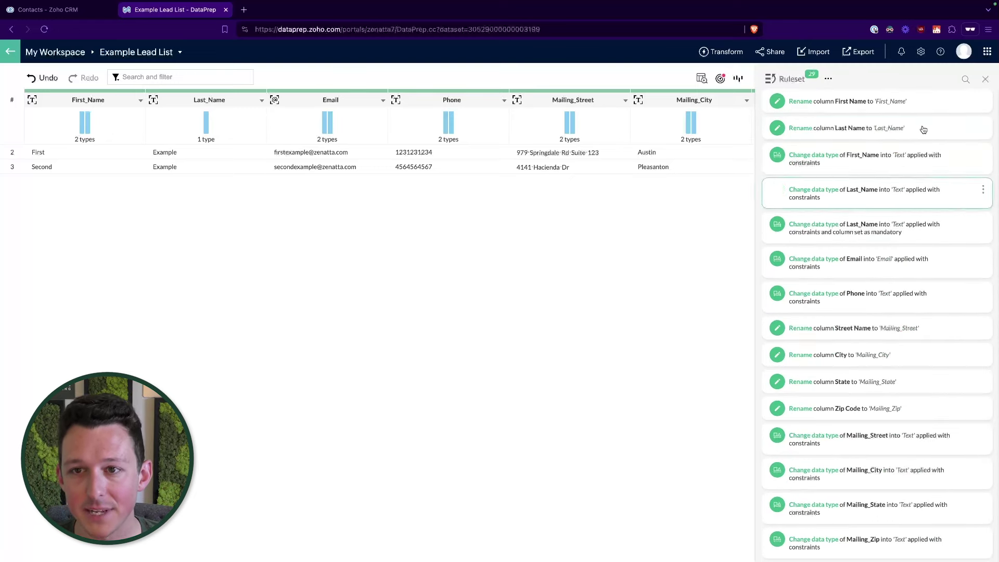
{"action": "left_click", "coordinate": [828, 79]}
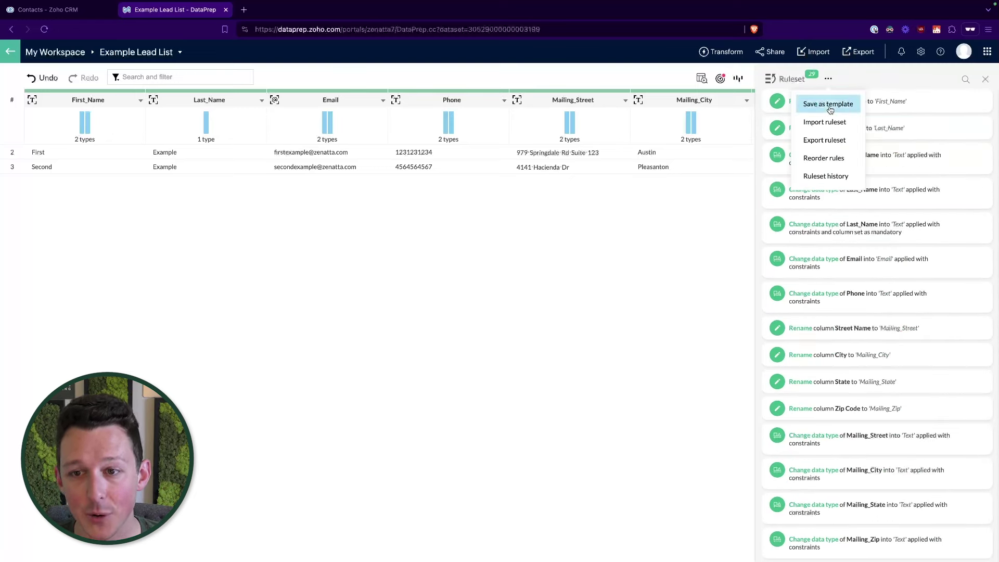
{"action": "left_click", "coordinate": [829, 105]}
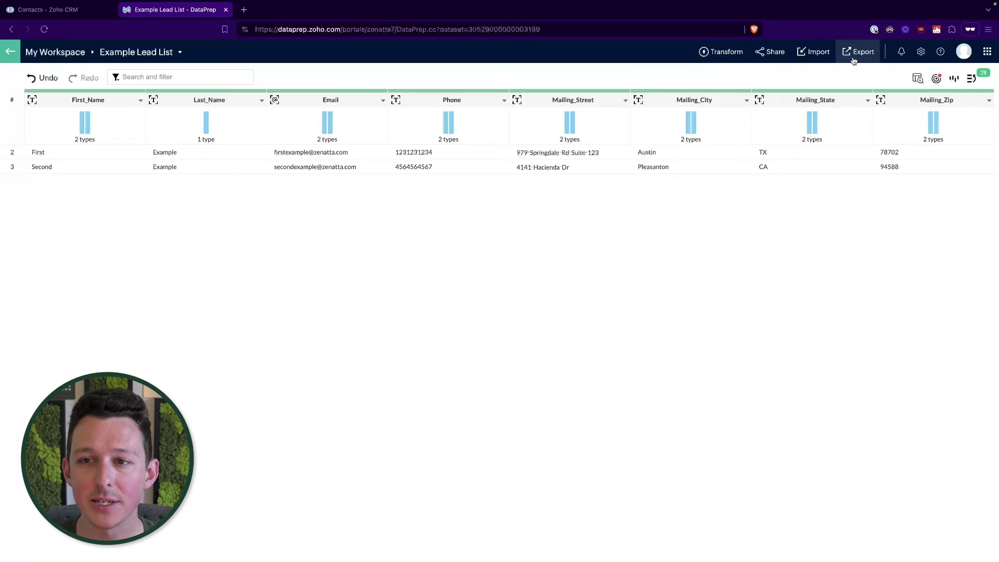
Step: Schedule an export of the Example Lead List to Zoho CRM every 1 hour and check the export schedule list
{"action": "left_click", "coordinate": [854, 54]}
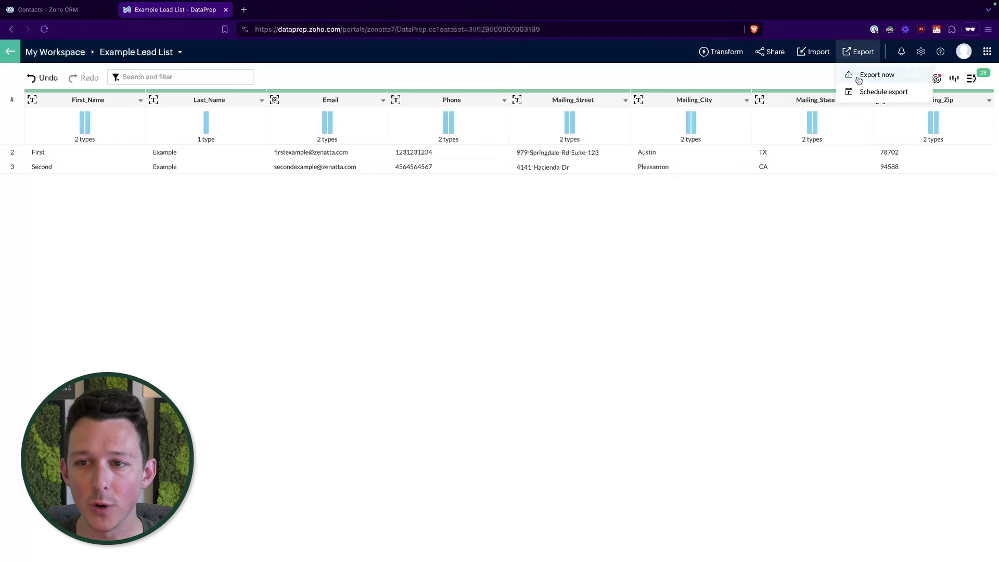
{"action": "left_click", "coordinate": [860, 89]}
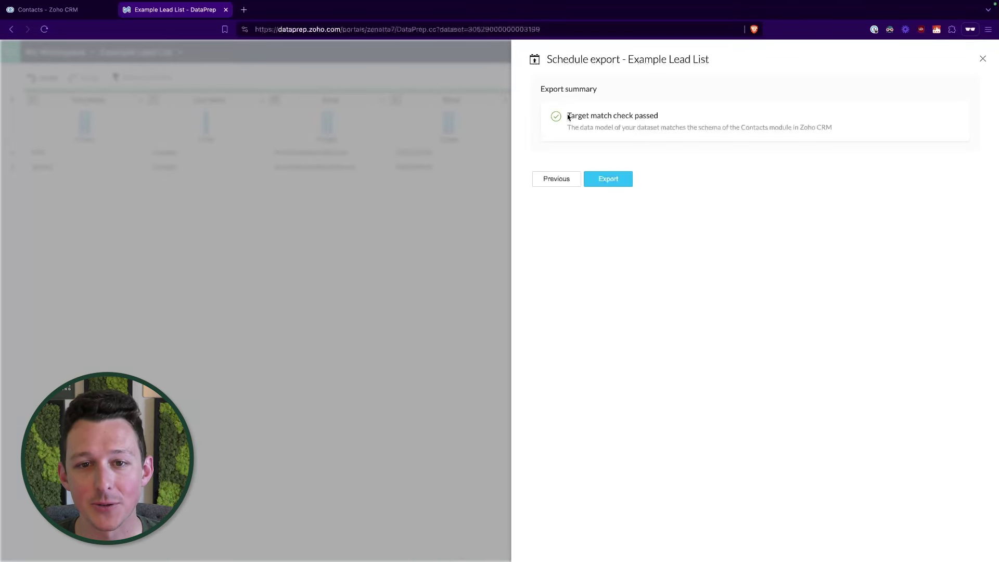
{"action": "left_click", "coordinate": [566, 115]}
{"action": "left_click", "coordinate": [671, 128], "text": "shift"}
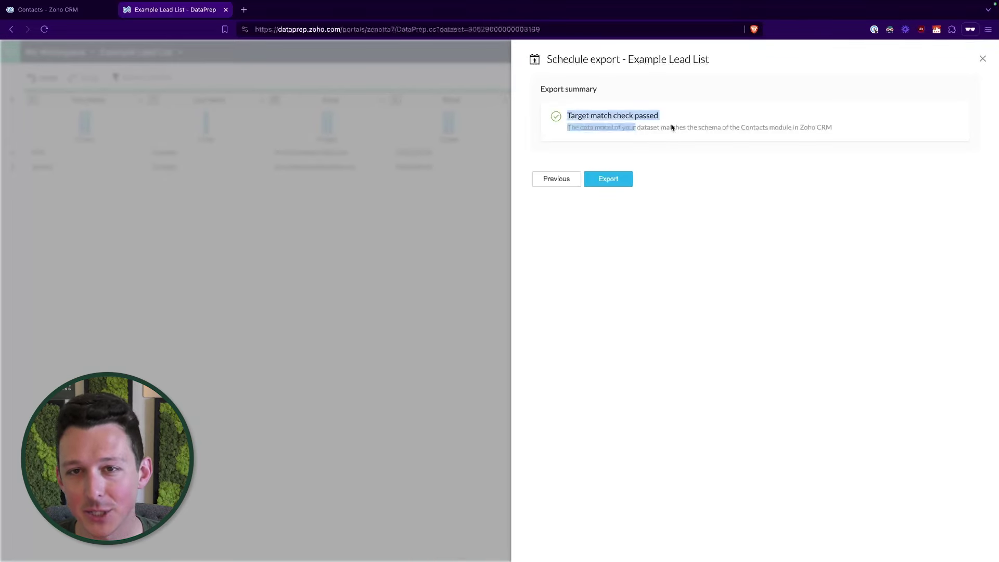
{"action": "left_click", "coordinate": [560, 136]}
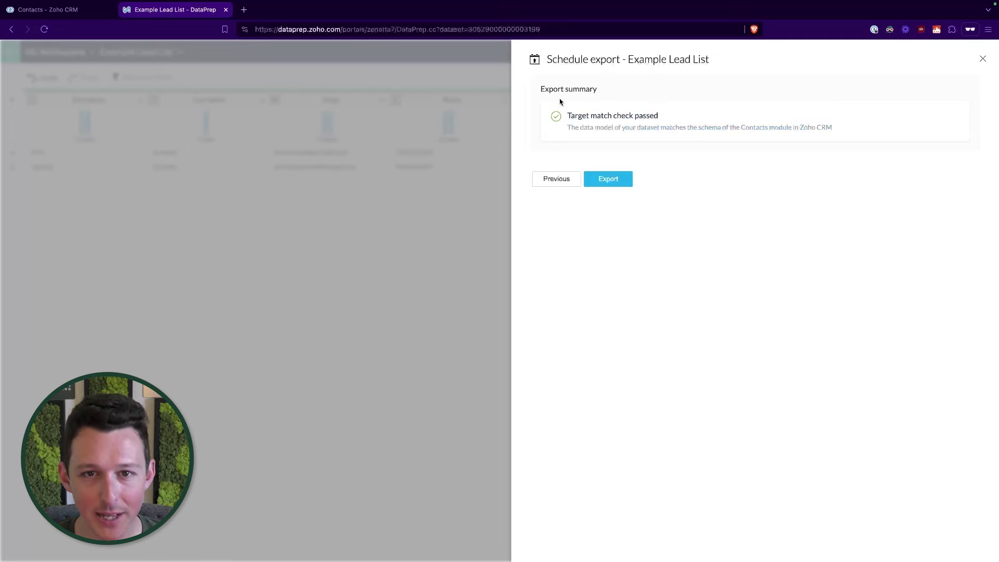
{"action": "left_click", "coordinate": [612, 183]}
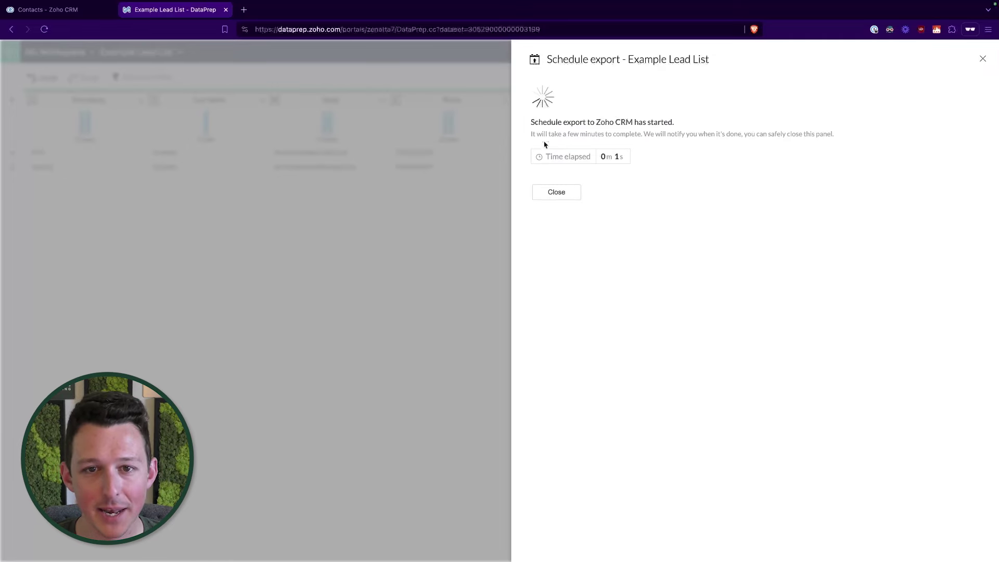
{"action": "left_click", "coordinate": [560, 192]}
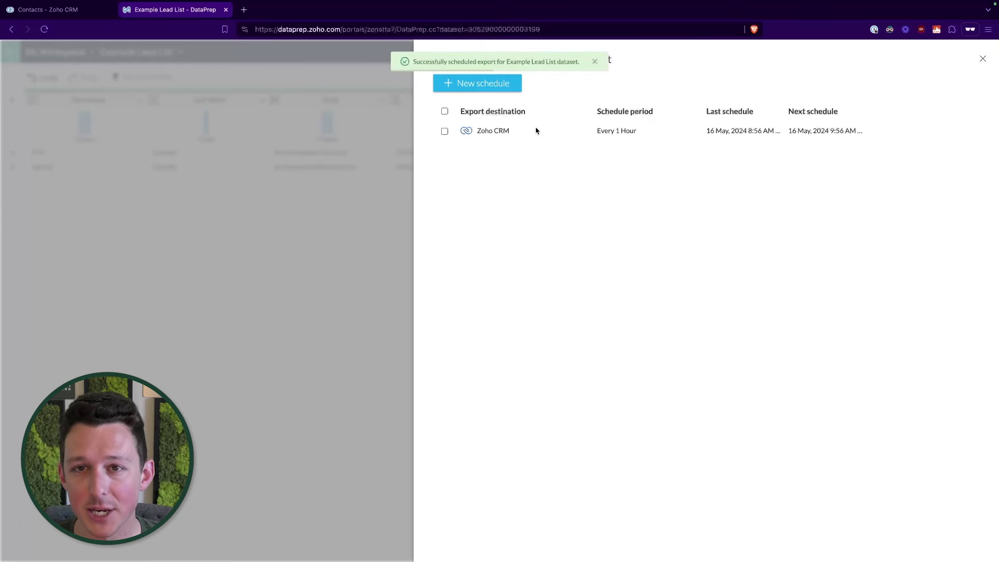
{"action": "mouse_move", "coordinate": [536, 130]}
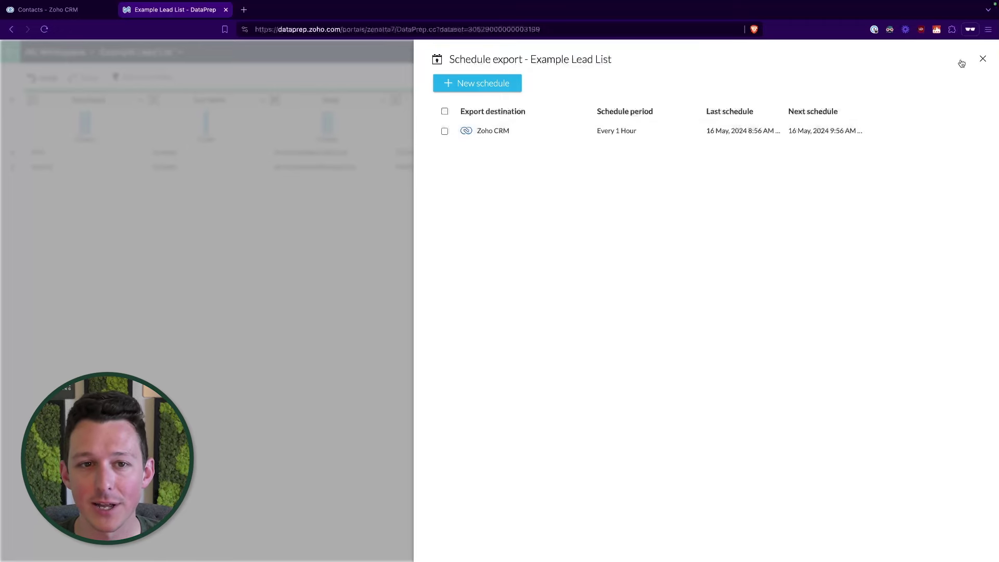
{"action": "left_click", "coordinate": [492, 85]}
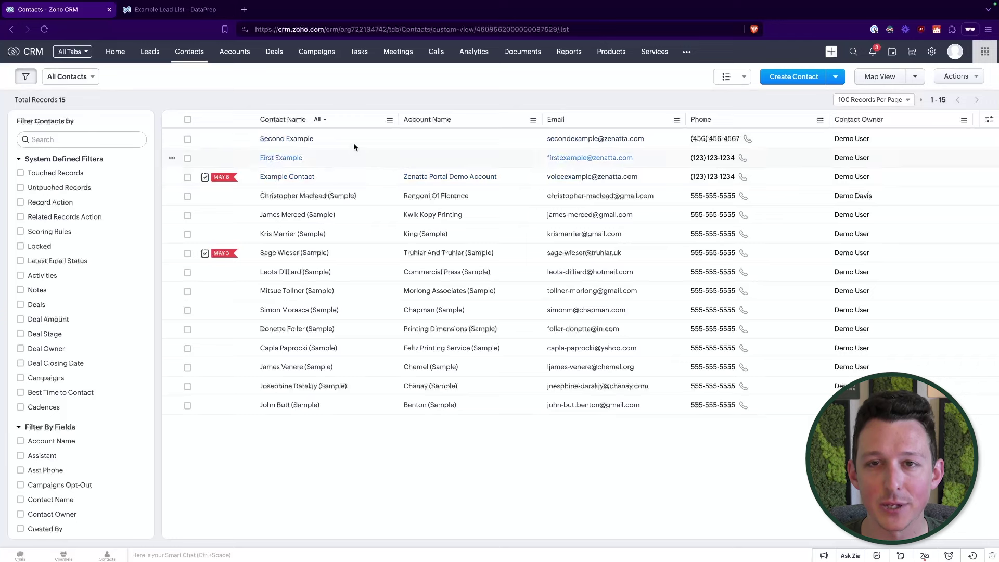
Step: Open the second contact in the Zoho CRM Contacts list and examine its phone and mailing address fields
{"action": "left_click", "coordinate": [278, 157]}
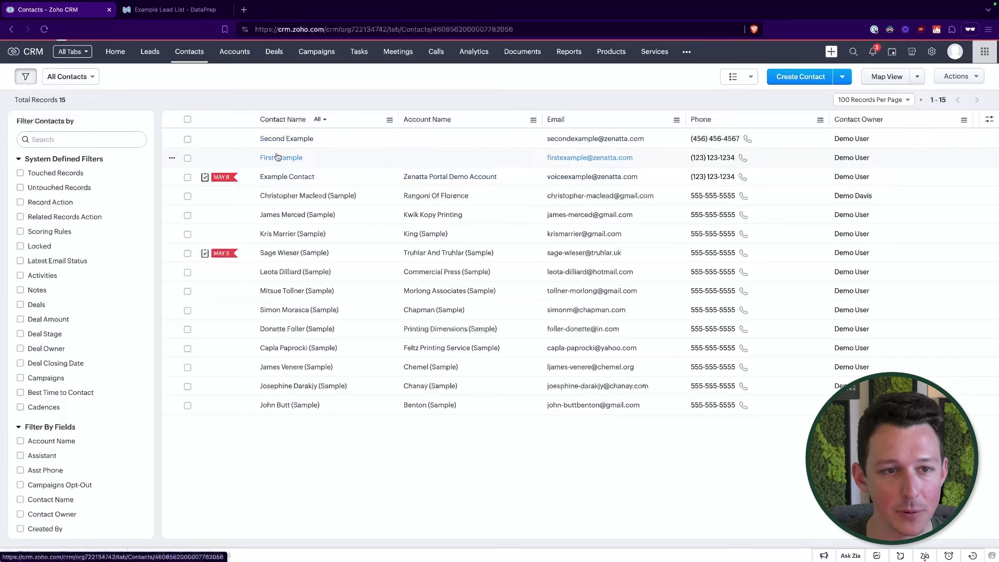
{"action": "scroll", "coordinate": [462, 304], "scroll_direction": "down", "scroll_amount": 6}
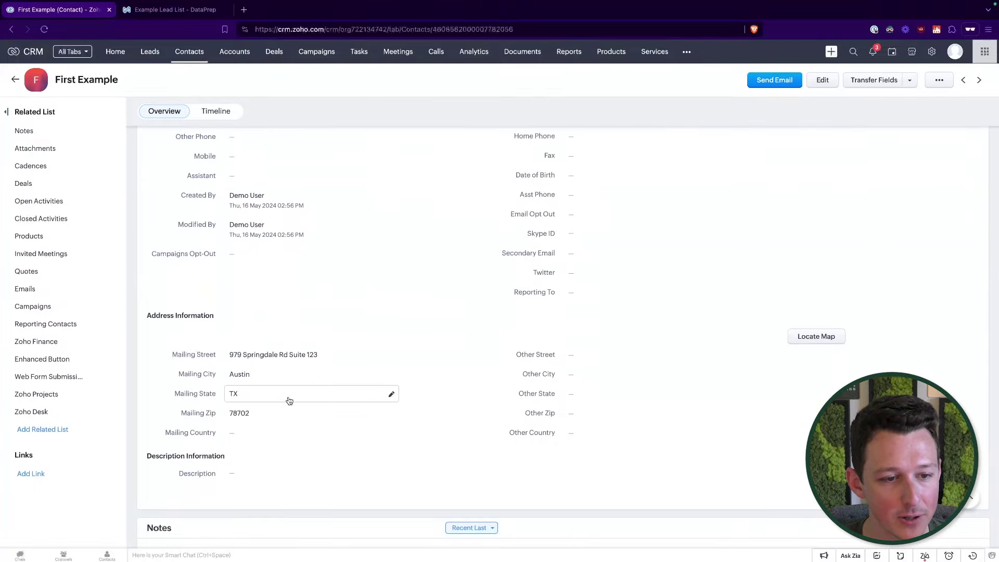
{"action": "scroll", "coordinate": [241, 308], "scroll_direction": "up", "scroll_amount": 1}
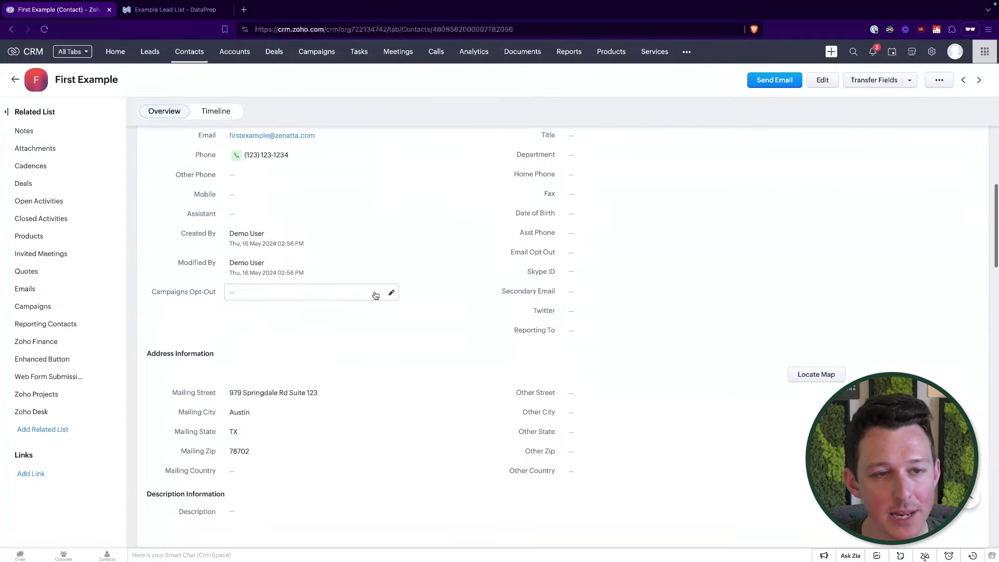
{"action": "scroll", "coordinate": [377, 293], "scroll_direction": "up", "scroll_amount": 1}
{"action": "scroll", "coordinate": [348, 166], "scroll_direction": "up", "scroll_amount": 2}
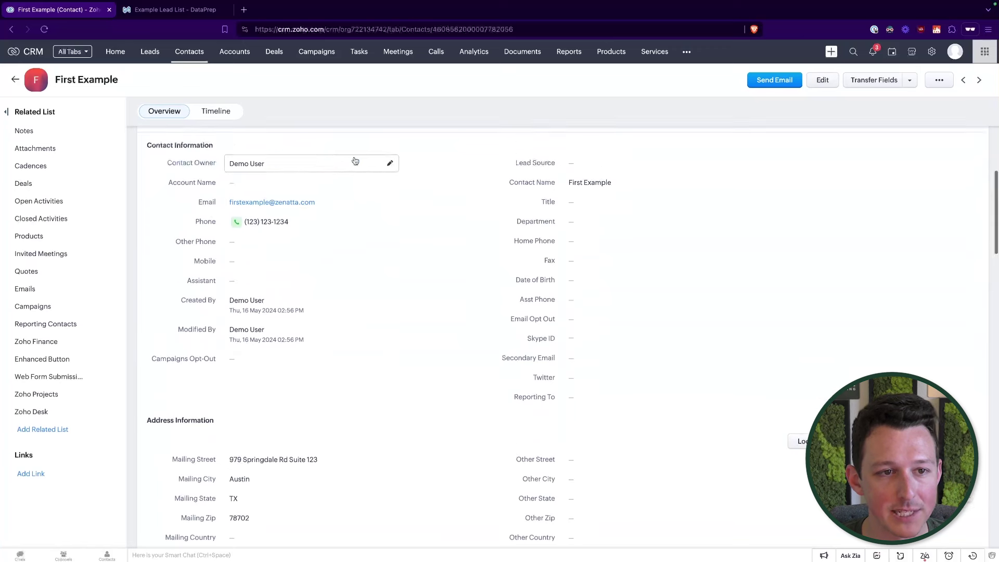
{"action": "left_click", "coordinate": [279, 240]}
{"action": "left_click_drag", "start_coordinate": [279, 239], "coordinate": [206, 239]}
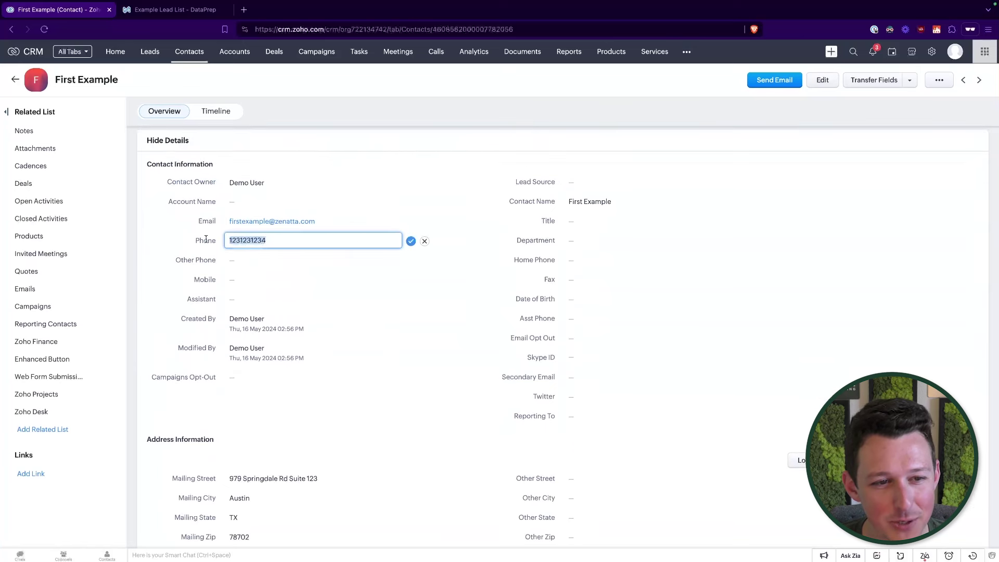
{"action": "left_click", "coordinate": [424, 241]}
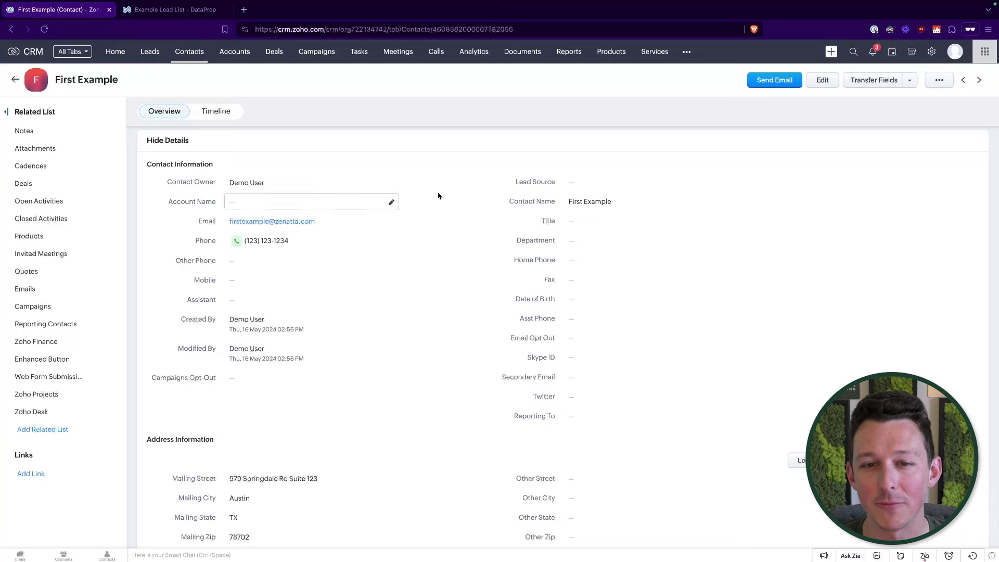
{"action": "scroll", "coordinate": [438, 196], "scroll_direction": "up", "scroll_amount": 4}
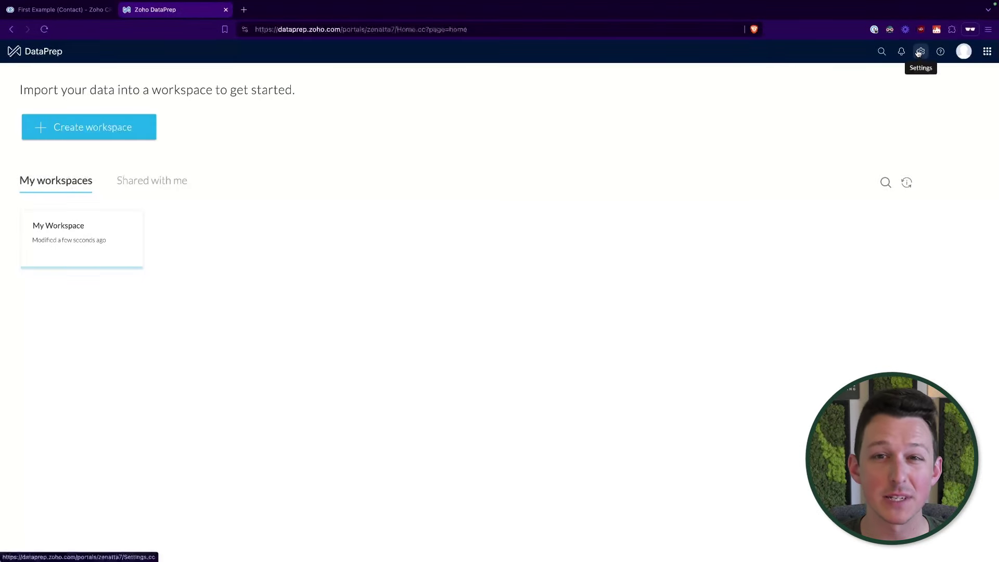
Step: Open the settings in Zoho DataPrep to examine the subscription plan and its usage
{"action": "left_click", "coordinate": [918, 53]}
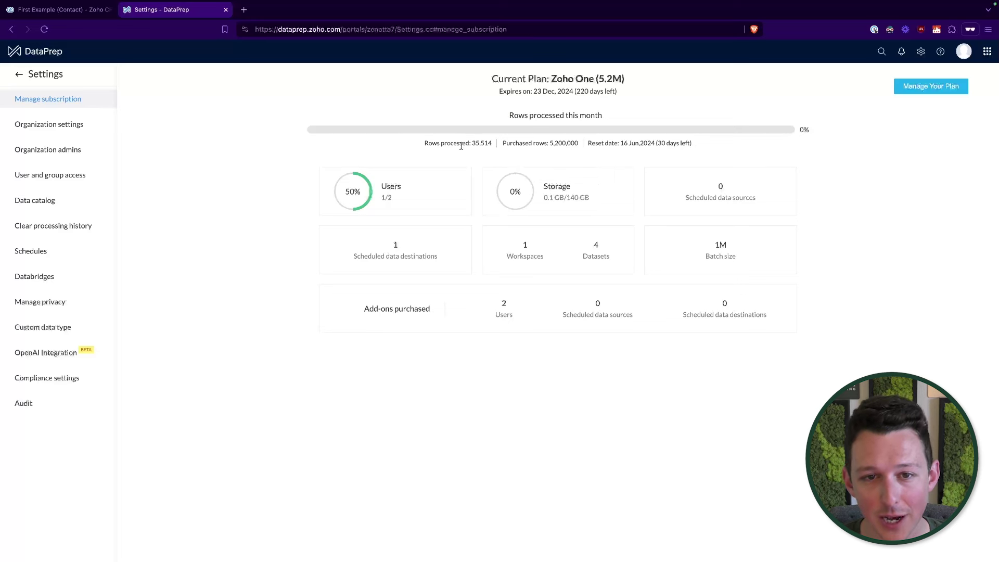
Step: Examine the processed and purchased row counts, batch size, workspaces and datasets in the subscription overview
{"action": "left_click_drag", "start_coordinate": [461, 146], "coordinate": [581, 147]}
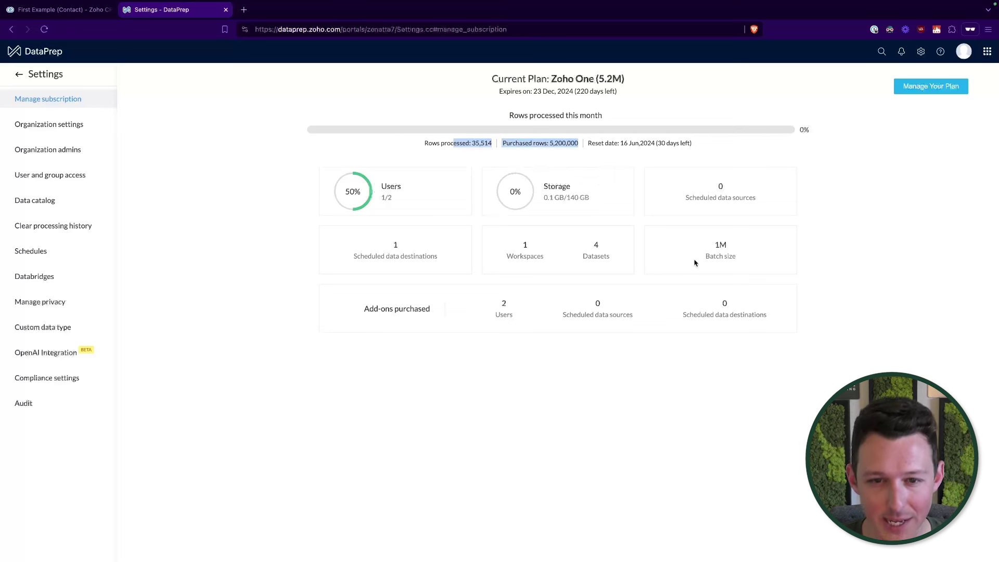
{"action": "left_click_drag", "start_coordinate": [723, 258], "coordinate": [498, 244]}
{"action": "left_click", "coordinate": [659, 224]}
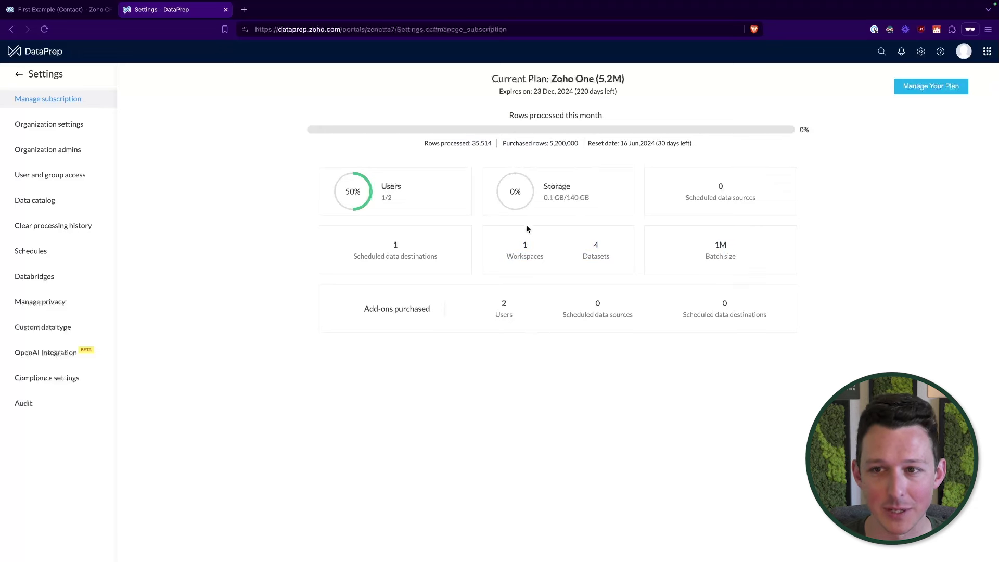
Step: Open the organization settings and examine the current account admin
{"action": "left_click", "coordinate": [68, 124]}
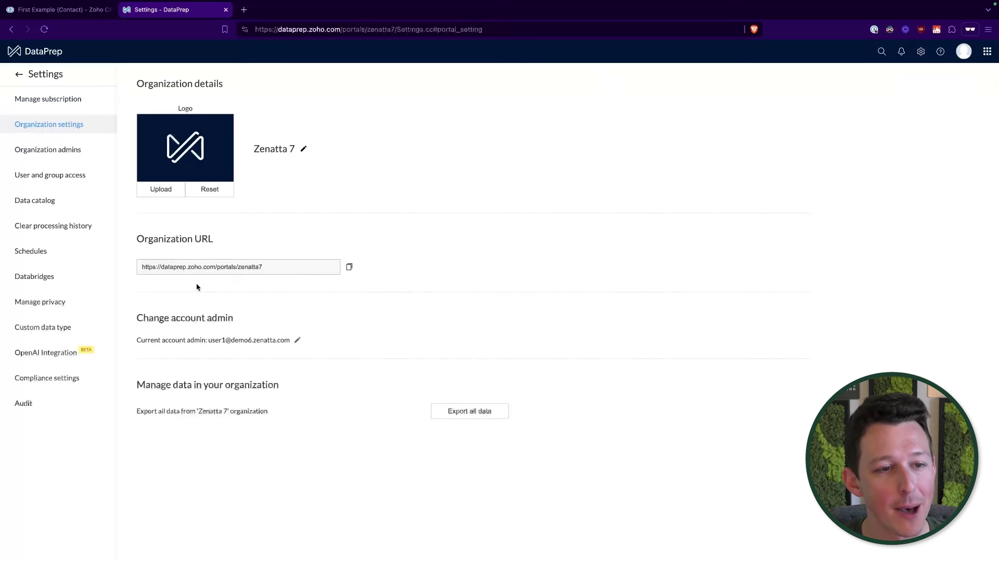
{"action": "left_click_drag", "start_coordinate": [154, 348], "coordinate": [374, 354]}
{"action": "left_click", "coordinate": [328, 337]}
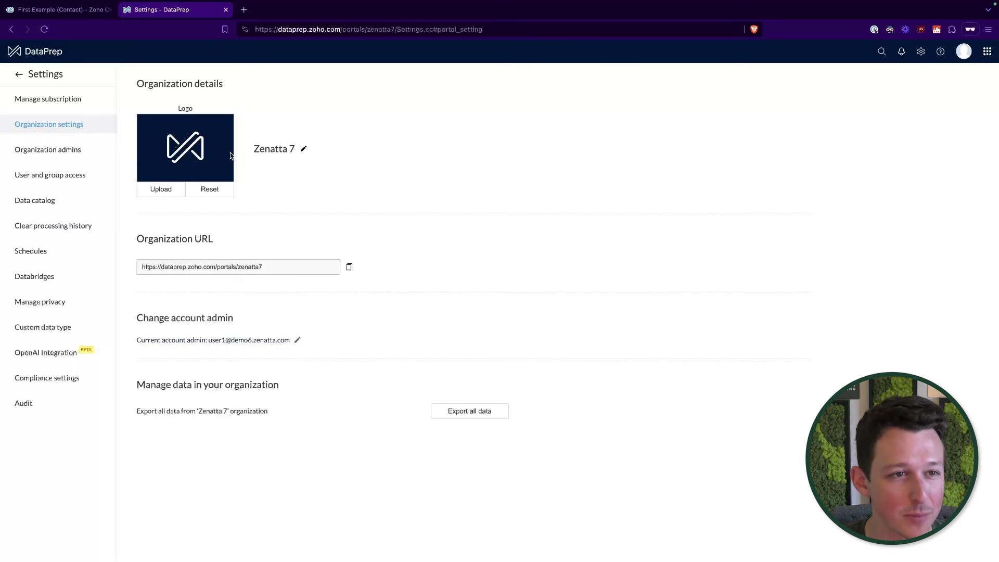
Step: Review the organization admins page and compare it with the account admin entry in the organization settings
{"action": "left_click", "coordinate": [84, 154]}
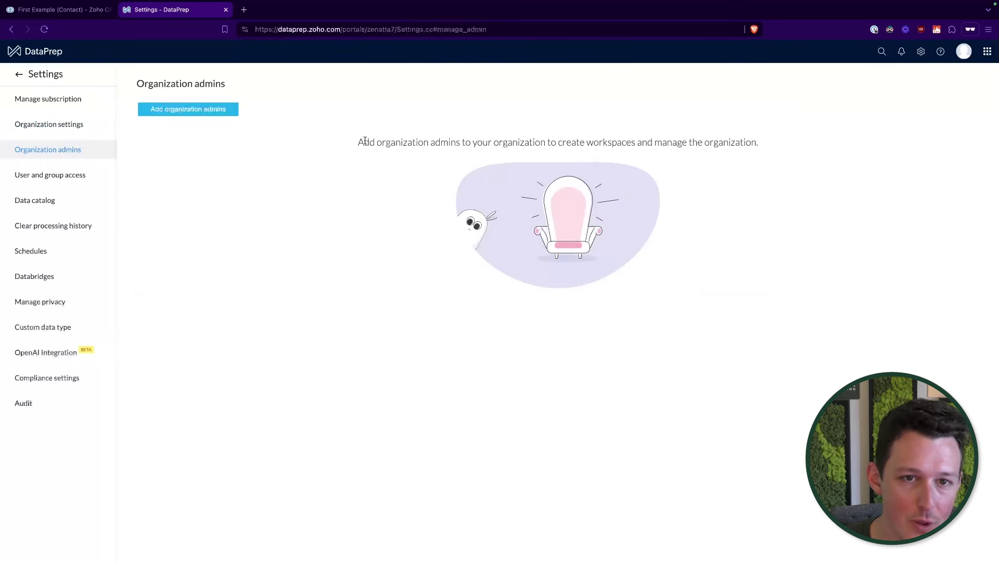
{"action": "left_click_drag", "start_coordinate": [368, 141], "coordinate": [654, 142]}
{"action": "left_click", "coordinate": [211, 151]}
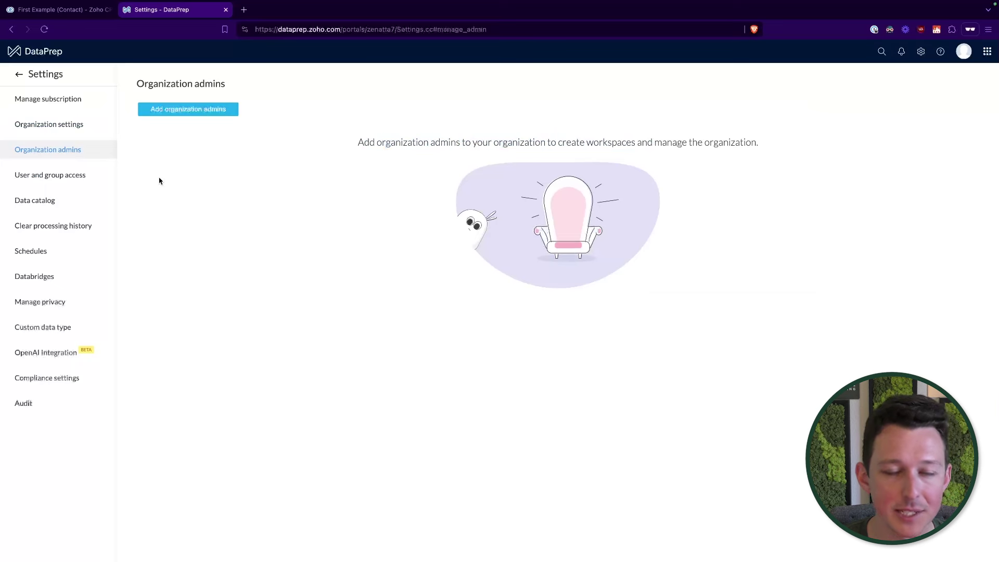
{"action": "left_click", "coordinate": [89, 127]}
{"action": "left_click_drag", "start_coordinate": [137, 341], "coordinate": [326, 344]}
{"action": "left_click", "coordinate": [327, 342]}
Step: Review the organization admins and the user and group access settings, comparing sharing based on Users with sharing based on Groups
{"action": "left_click", "coordinate": [73, 154]}
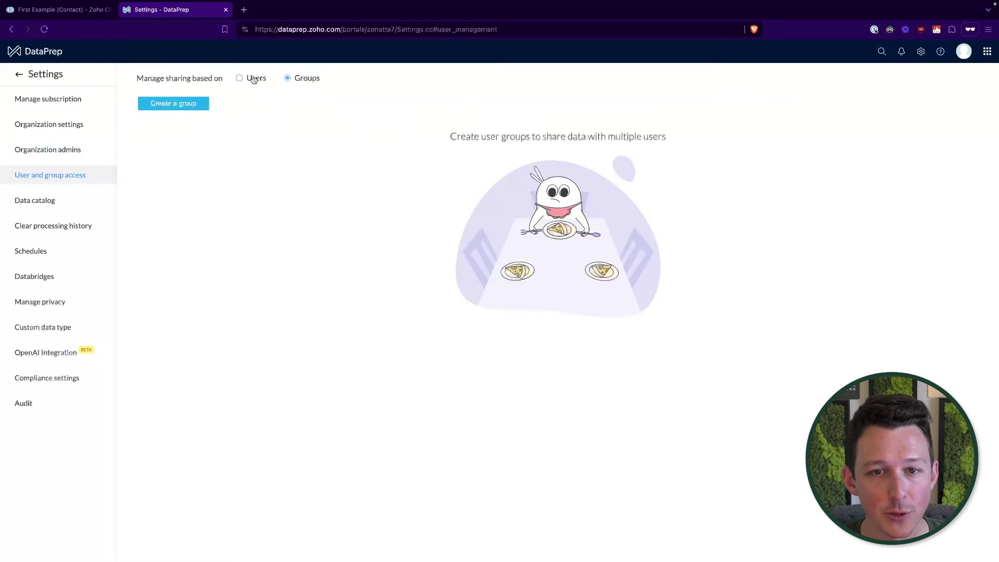
{"action": "left_click", "coordinate": [253, 79]}
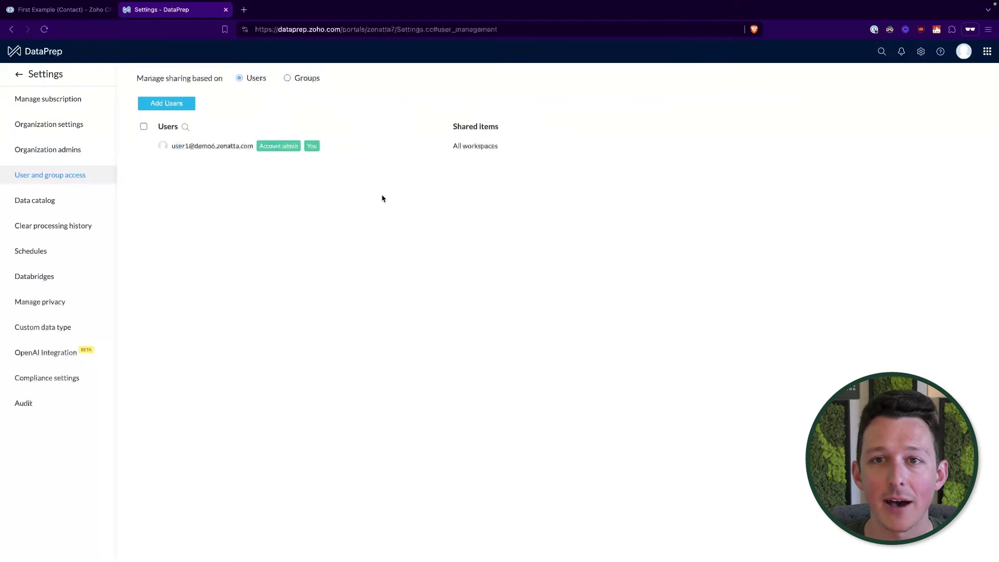
{"action": "left_click", "coordinate": [288, 79]}
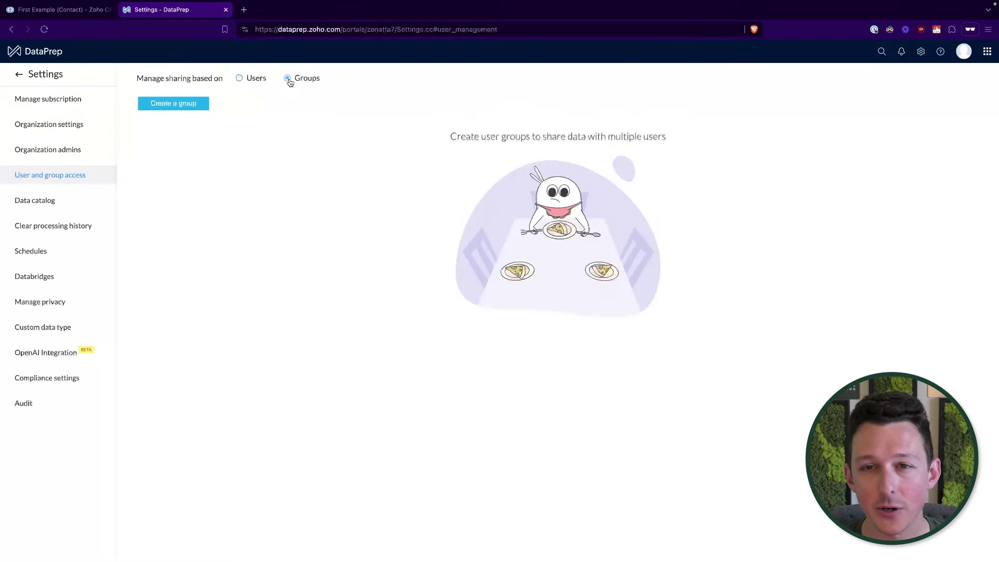
{"action": "left_click", "coordinate": [240, 78]}
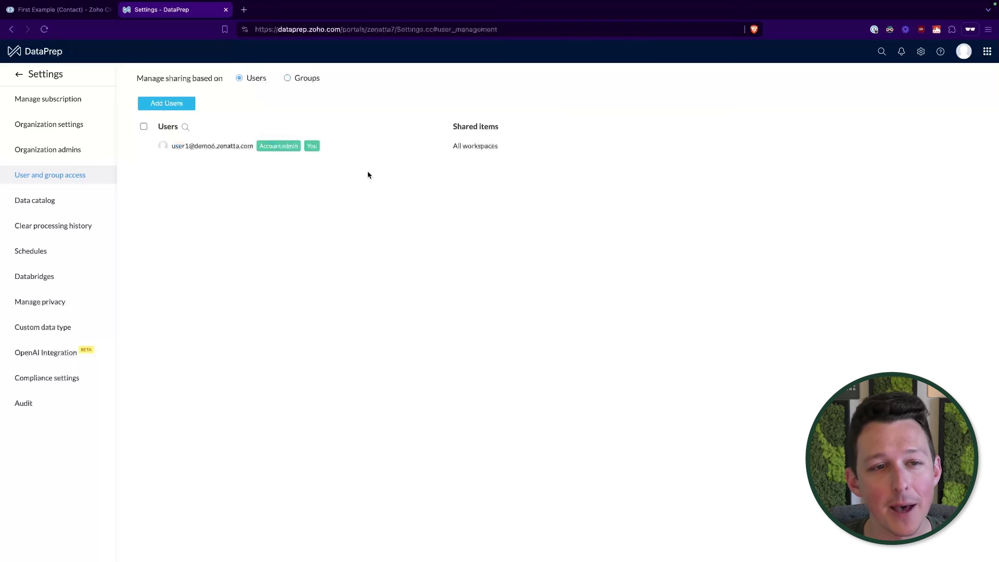
{"action": "left_click", "coordinate": [287, 79]}
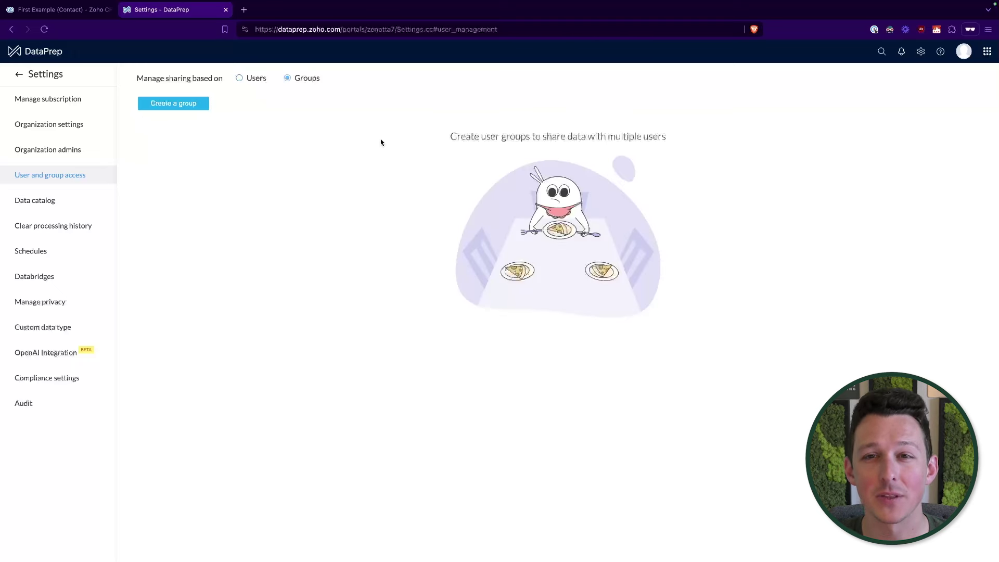